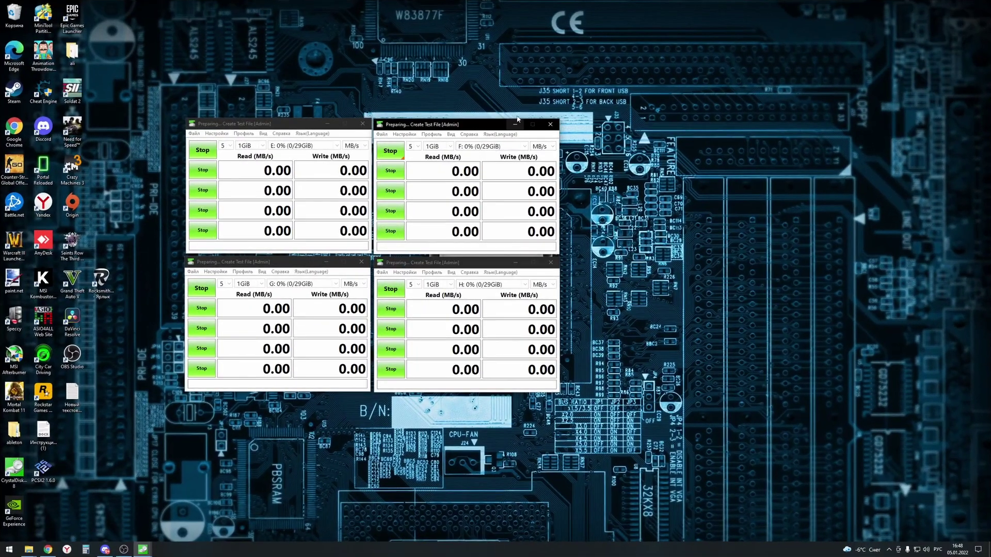
{"action": "left_click", "coordinate": [621, 96]}
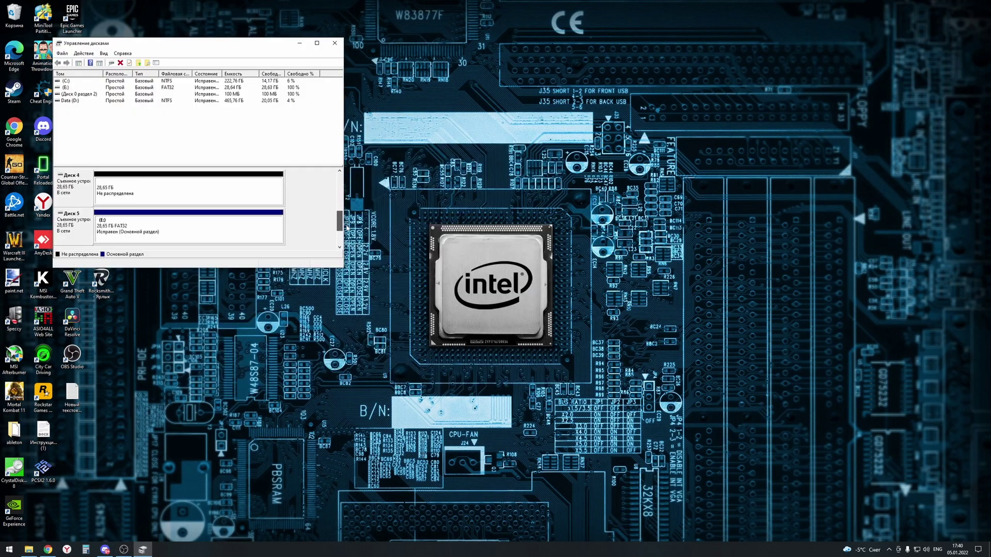
- Delete the FAT32 volume (E:) on Disk 5 and confirm the data loss
{"action": "left_click_drag", "start_coordinate": [347, 203], "coordinate": [351, 239]}
{"action": "right_click", "coordinate": [202, 234]}
{"action": "left_click", "coordinate": [229, 310]}
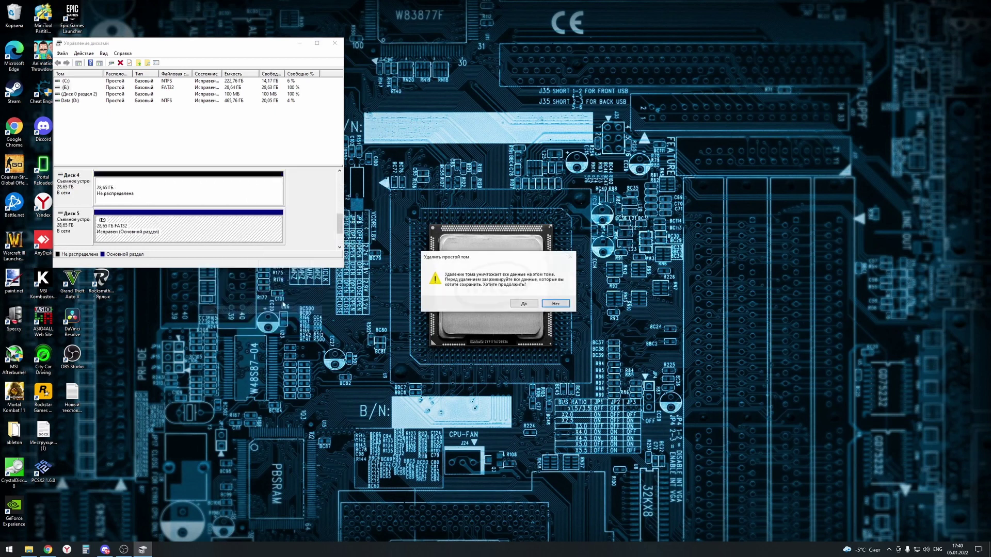
{"action": "left_click", "coordinate": [522, 304]}
- Check which volume types can be created in the unallocated space of Disk 2
{"action": "left_click_drag", "start_coordinate": [339, 226], "coordinate": [344, 197]}
{"action": "right_click", "coordinate": [202, 223]}
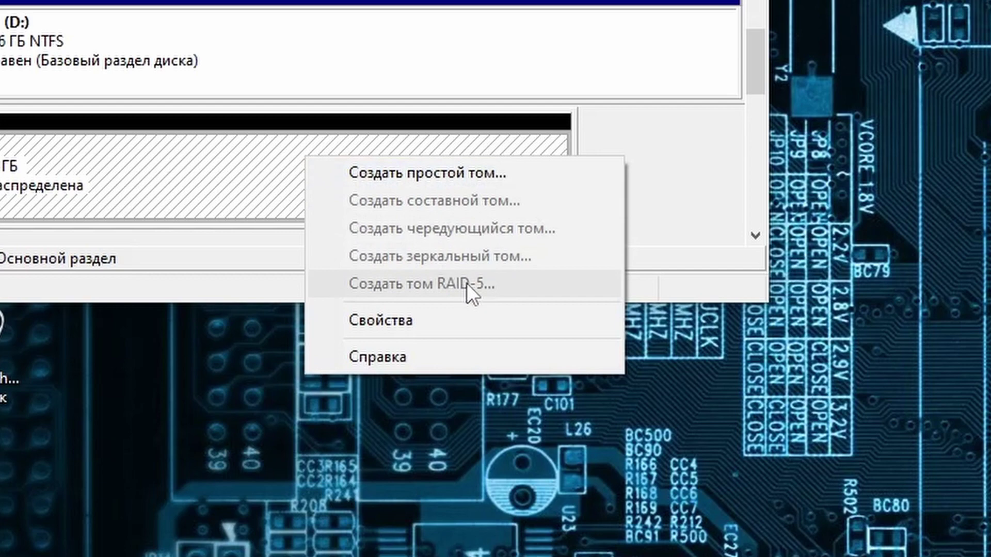
{"action": "left_click", "coordinate": [76, 201]}
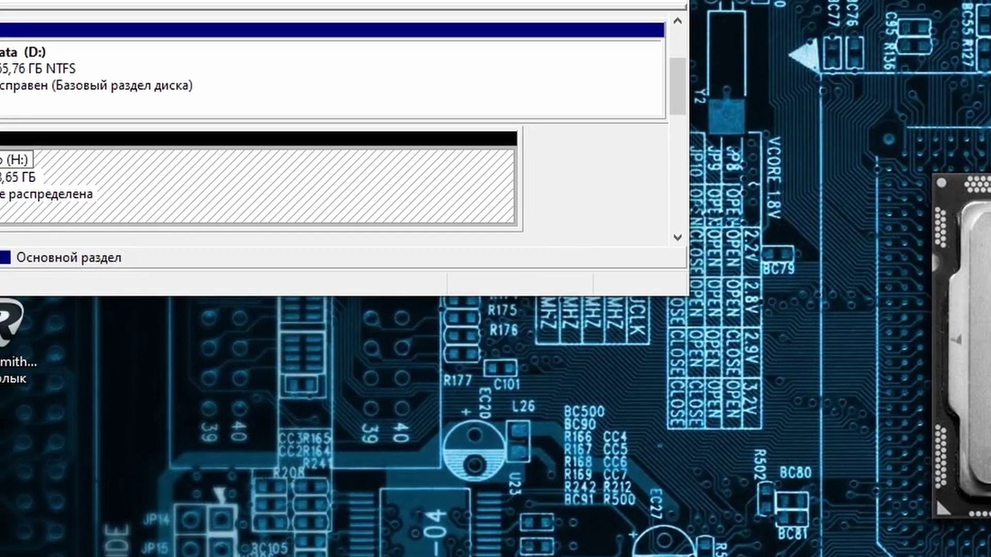
{"action": "right_click", "coordinate": [1, 163]}
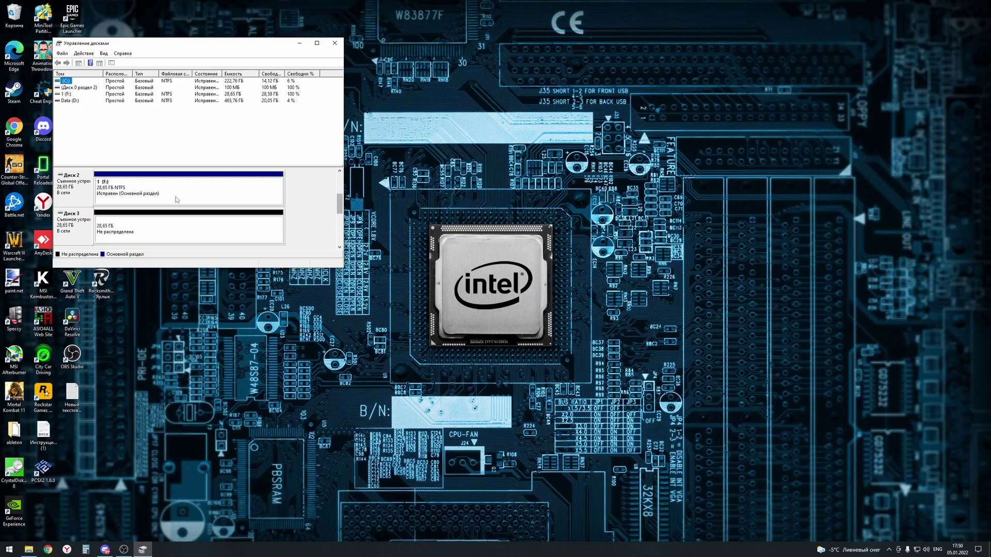
- Try to add a mirror to the NTFS volume 1 (F:) on Disk 2
{"action": "right_click", "coordinate": [176, 196]}
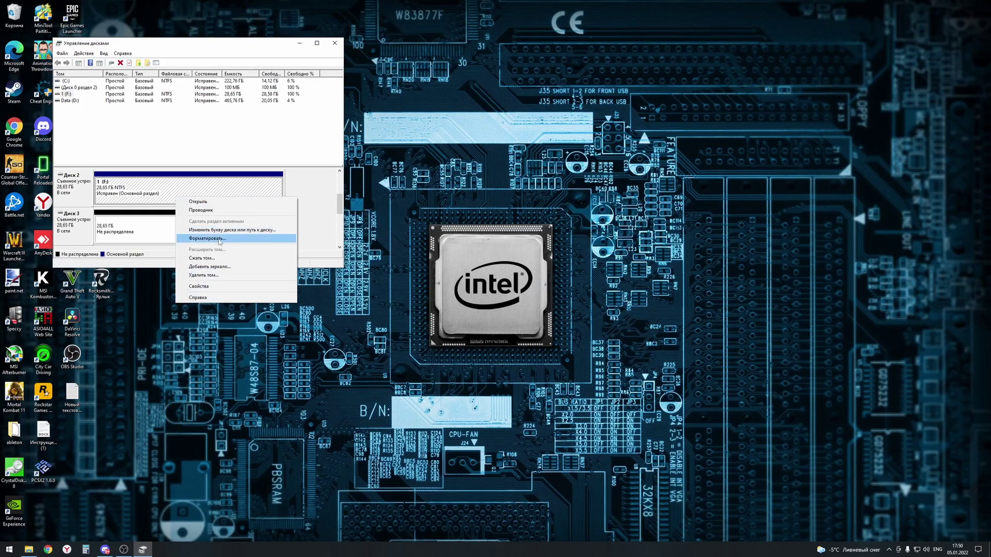
{"action": "left_click", "coordinate": [238, 267]}
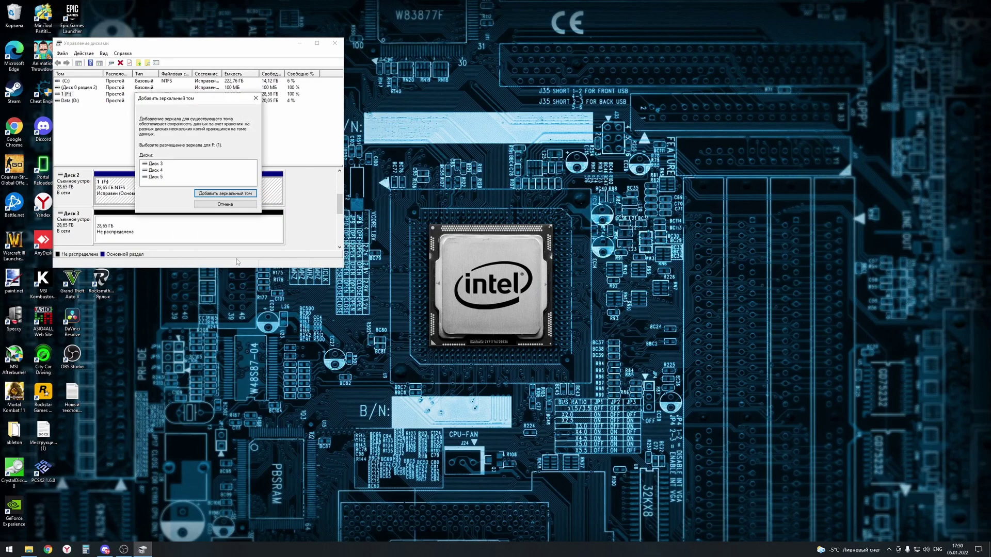
{"action": "left_click", "coordinate": [222, 193]}
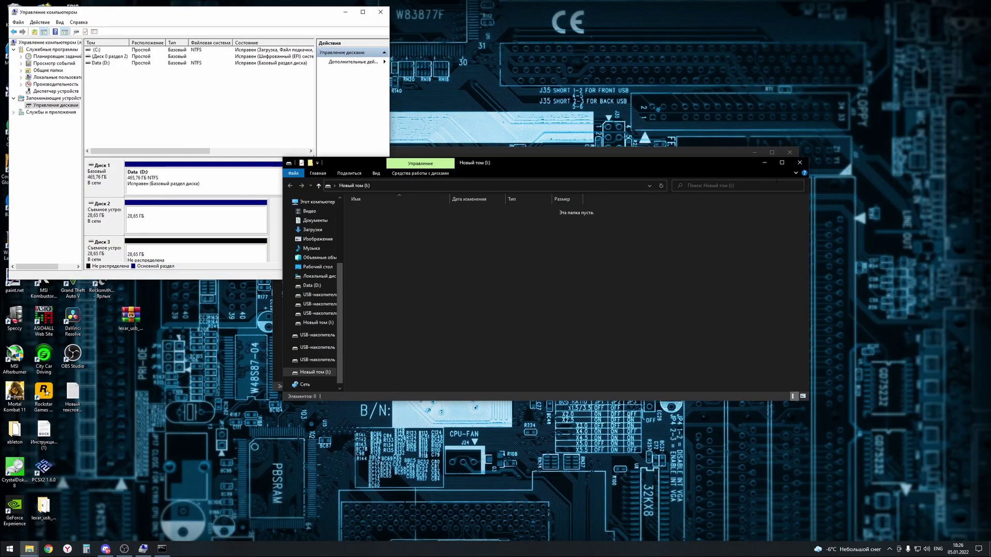
- Run BootIt from the lexar_usb_tool folder, flip the removable bit of drive I:, and close the tool
{"action": "left_click", "coordinate": [800, 162]}
{"action": "double_click", "coordinate": [377, 209]}
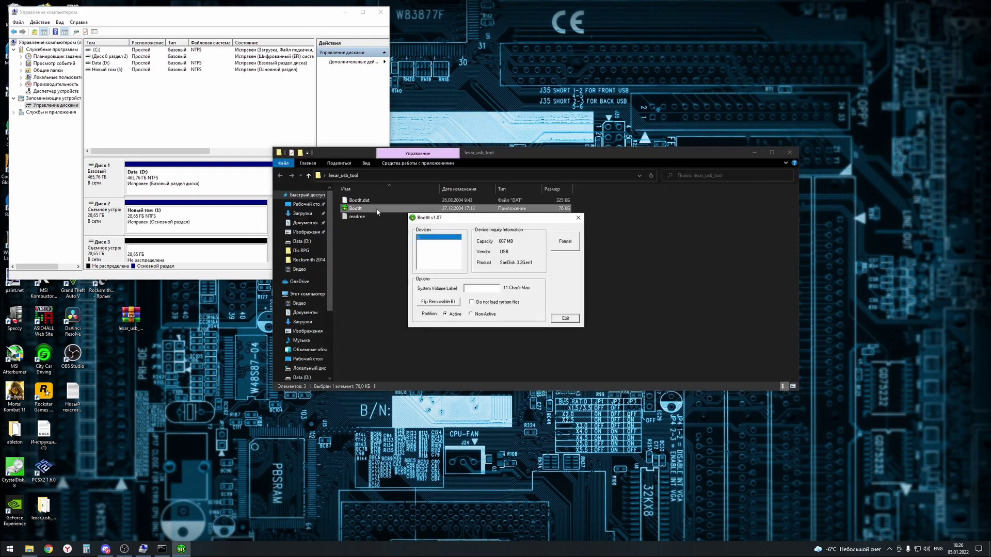
{"action": "left_click", "coordinate": [448, 302]}
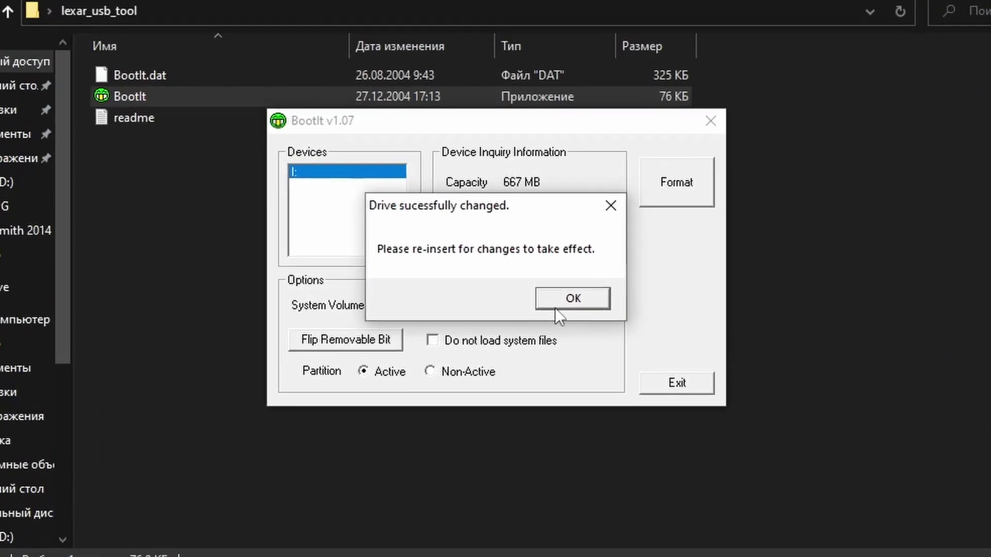
{"action": "left_click", "coordinate": [550, 293]}
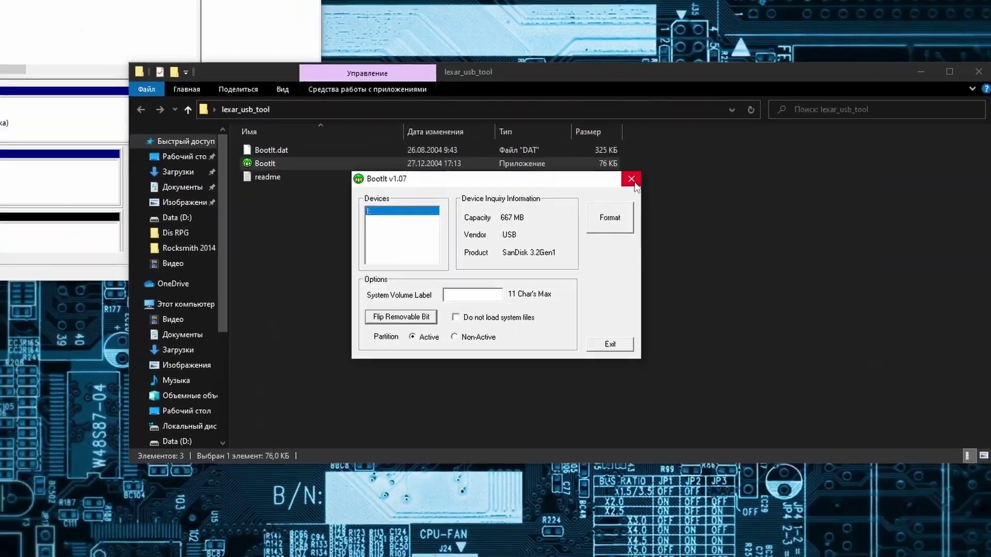
{"action": "left_click", "coordinate": [671, 150]}
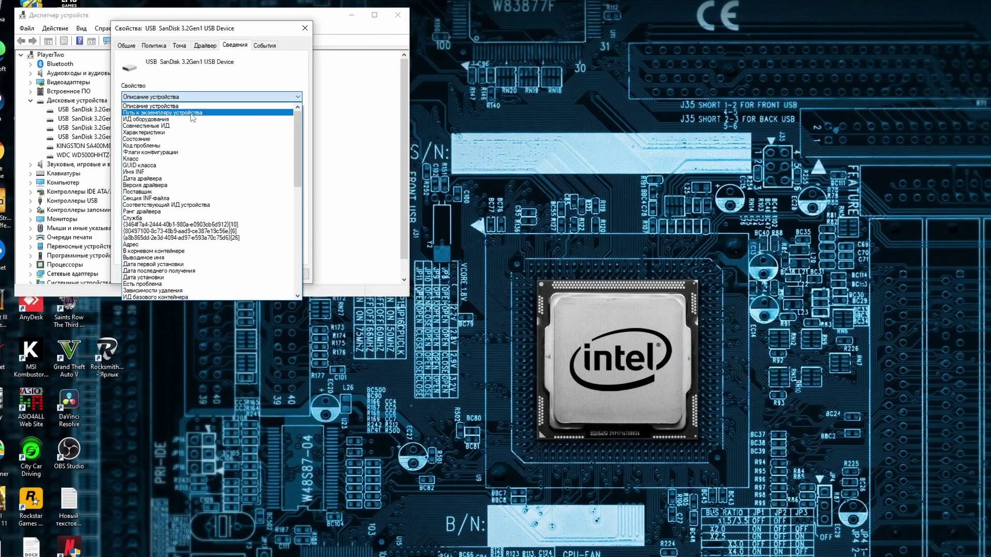
- Display the device instance path in the SanDisk USB drive's details
{"action": "key", "text": "Down"}
{"action": "key", "text": "Return"}
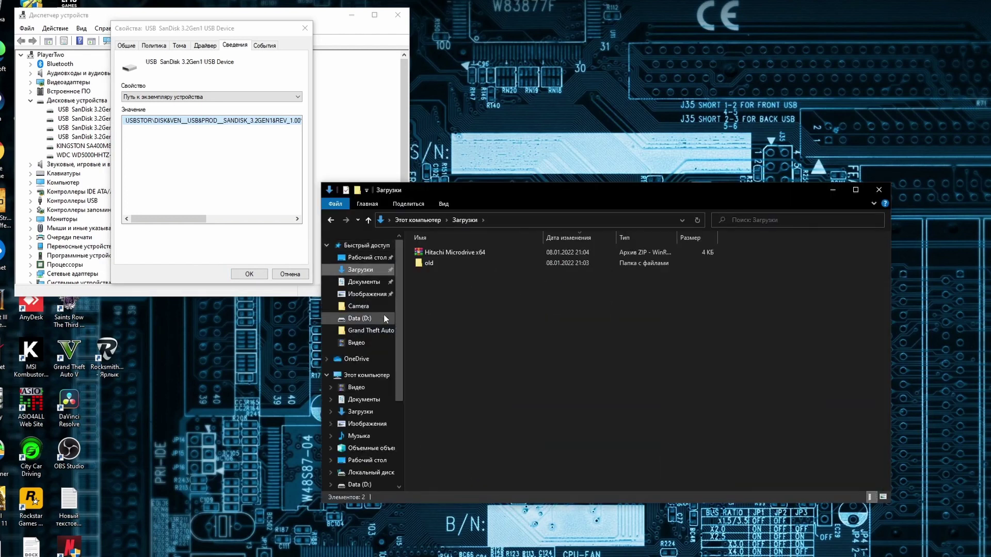
- Extract the Hitachi Microdrive x64 archive in Downloads and open the extracted folder
{"action": "right_click", "coordinate": [479, 252]}
{"action": "left_click", "coordinate": [478, 277]}
{"action": "double_click", "coordinate": [473, 277]}
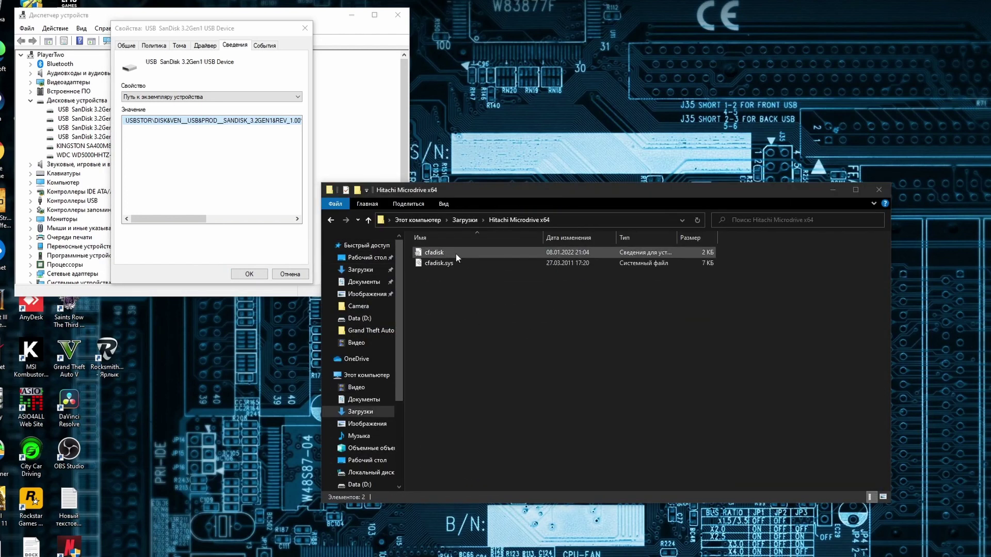
- Paste the device instance path into the [cfadisk_device] and [cfadisk_device.NTamd64] sections of the cfadisk setup file, and save it
{"action": "double_click", "coordinate": [456, 254]}
{"action": "scroll", "coordinate": [733, 331], "scroll_direction": "down", "scroll_amount": 5}
{"action": "key", "text": "ctrl+v"}
{"action": "left_click_drag", "start_coordinate": [860, 342], "coordinate": [936, 370]}
{"action": "scroll", "coordinate": [906, 356], "scroll_direction": "down", "scroll_amount": 2}
{"action": "key", "text": "ctrl+v"}
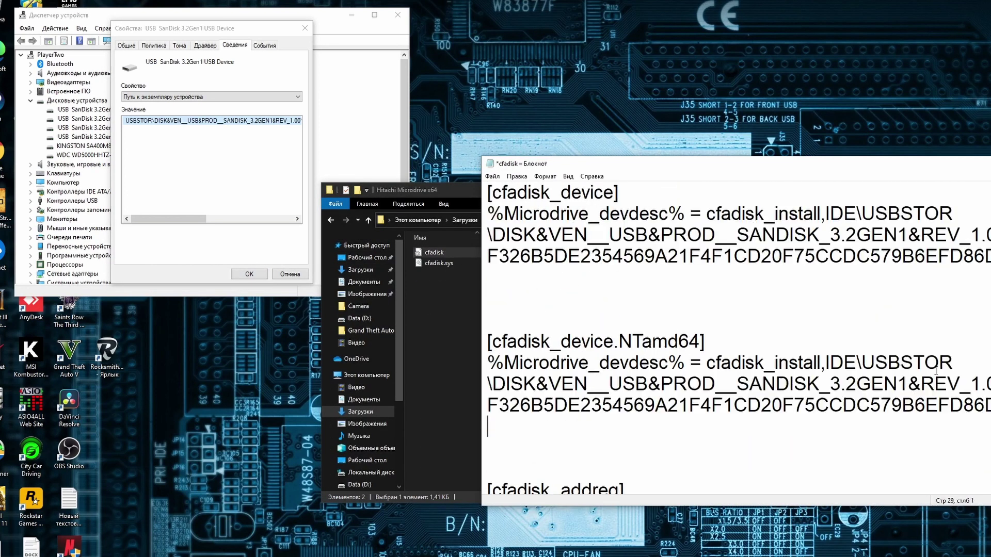
{"action": "scroll", "coordinate": [693, 456], "scroll_direction": "down", "scroll_amount": 6}
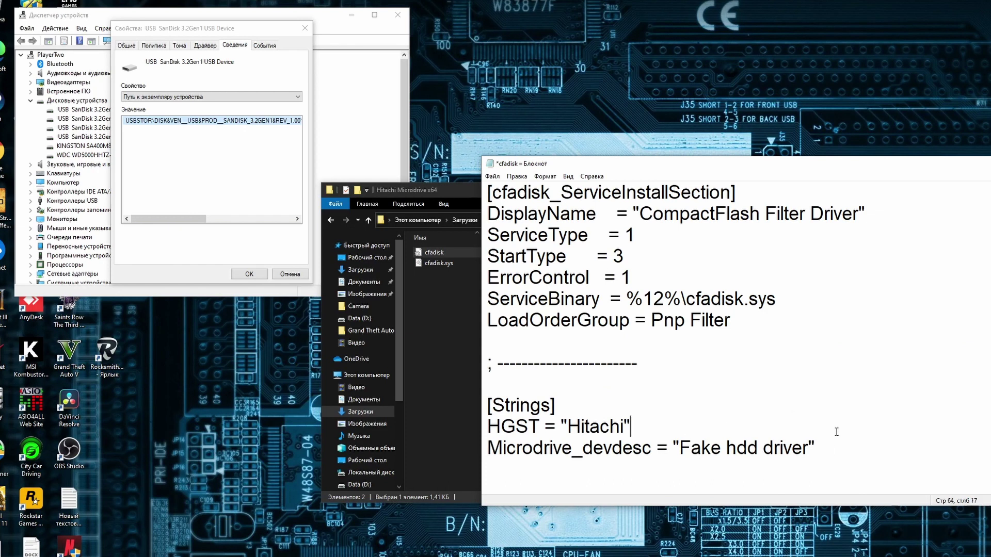
{"action": "key", "text": "alt+F4"}
{"action": "key", "text": "Return"}
- Close the drive's properties and install the cfadisk driver from the Hitachi Microdrive x64 folder on the first SanDisk USB device
{"action": "left_click", "coordinate": [248, 275]}
{"action": "right_click", "coordinate": [122, 109]}
{"action": "left_click", "coordinate": [131, 114]}
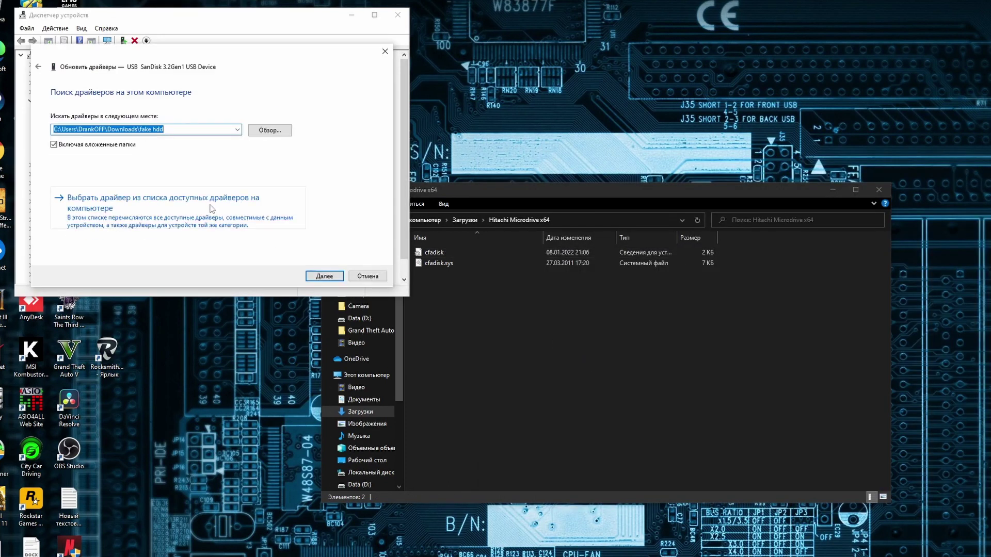
{"action": "left_click", "coordinate": [141, 270]}
{"action": "left_click", "coordinate": [210, 177]}
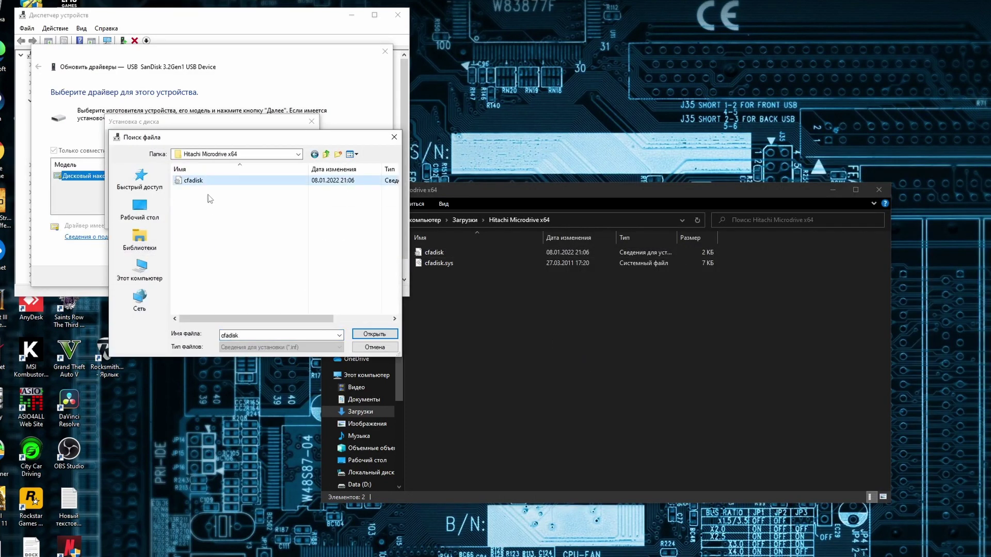
{"action": "left_click", "coordinate": [375, 334]}
{"action": "key", "text": "Return"}
{"action": "left_click", "coordinate": [323, 274]}
{"action": "left_click", "coordinate": [591, 362]}
{"action": "key", "text": "Return"}
- Start a driver update for the third SanDisk 3.2Gen1 USB device
{"action": "right_click", "coordinate": [131, 126]}
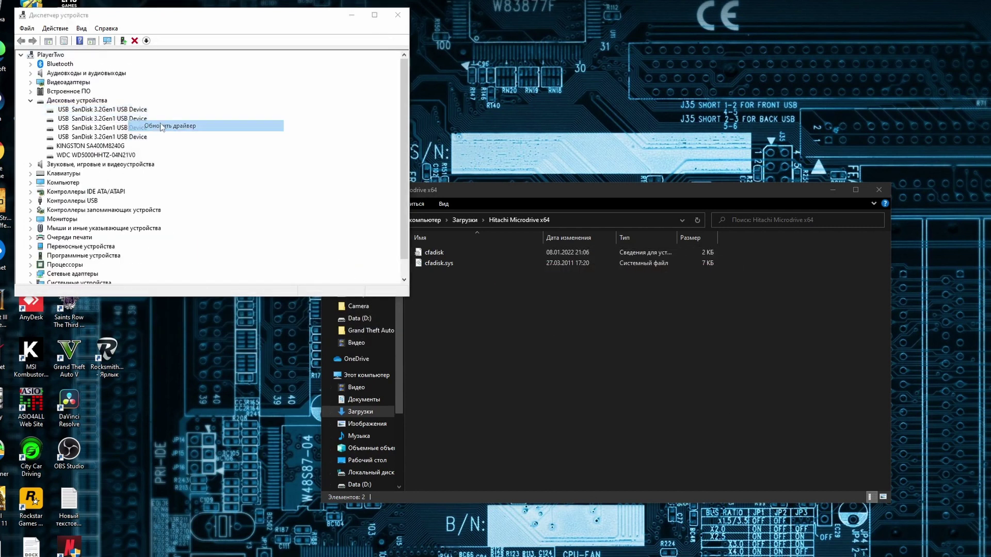
{"action": "left_click", "coordinate": [165, 131]}
{"action": "left_click", "coordinate": [137, 133]}
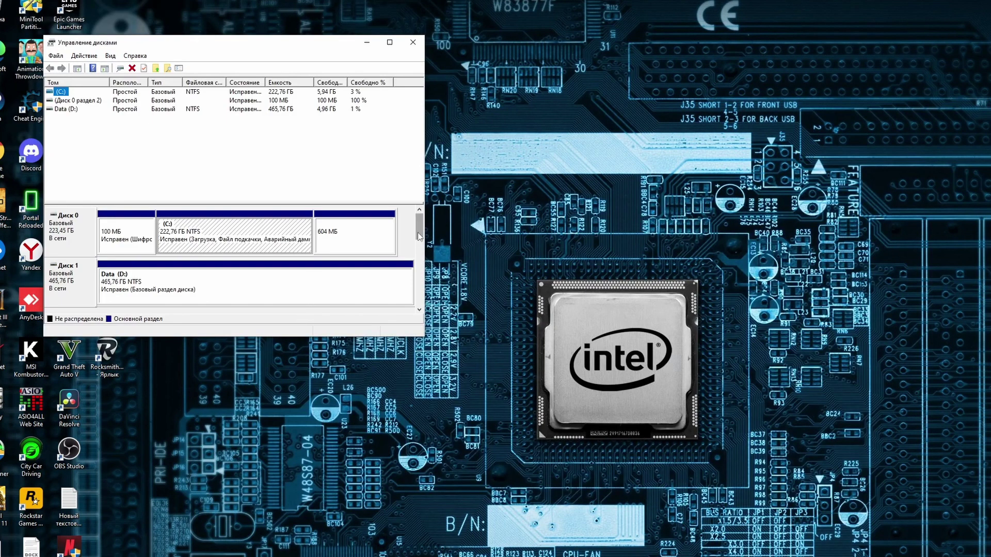
- Check the volume types offered for the unallocated space of basic Disk 2
{"action": "scroll", "coordinate": [419, 236], "scroll_direction": "down", "scroll_amount": 1}
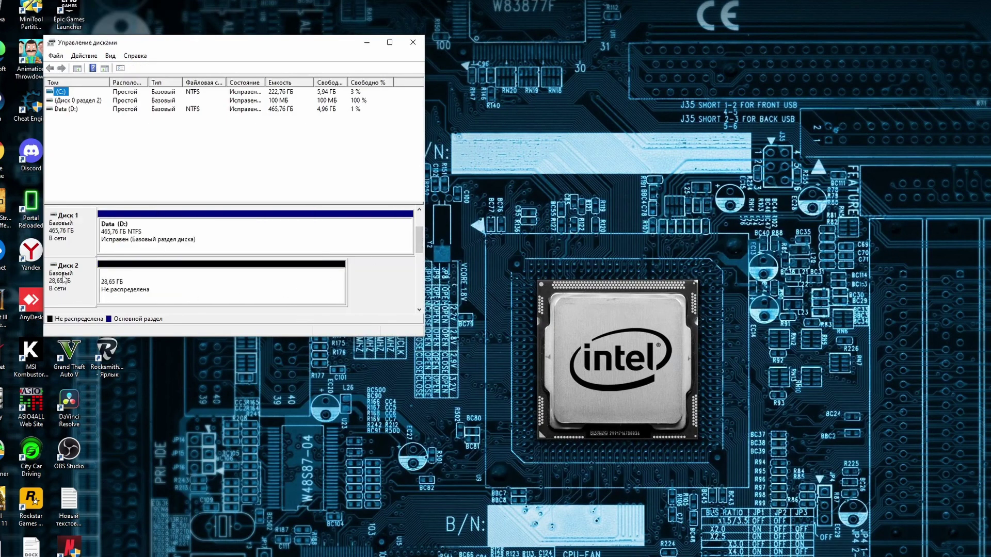
{"action": "right_click", "coordinate": [210, 272]}
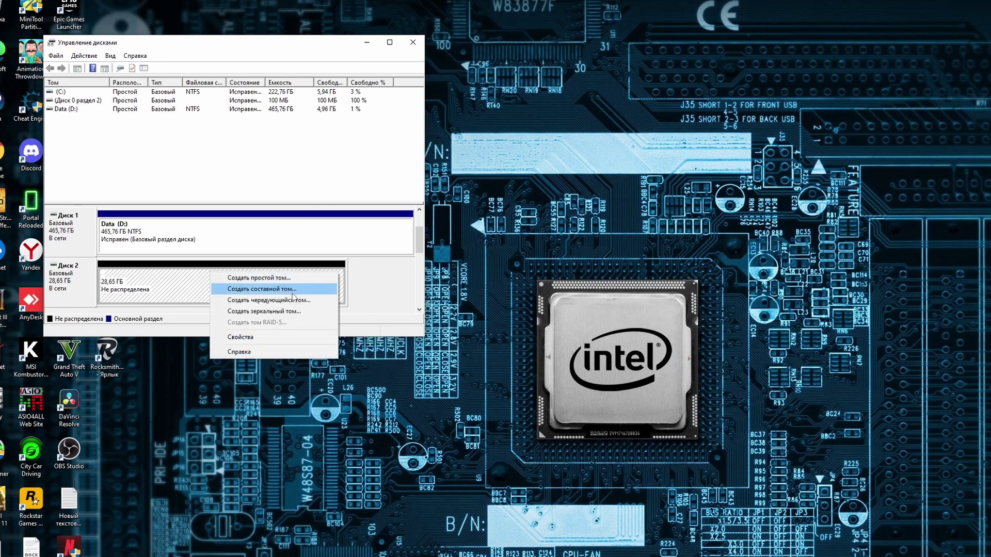
{"action": "left_click", "coordinate": [374, 293]}
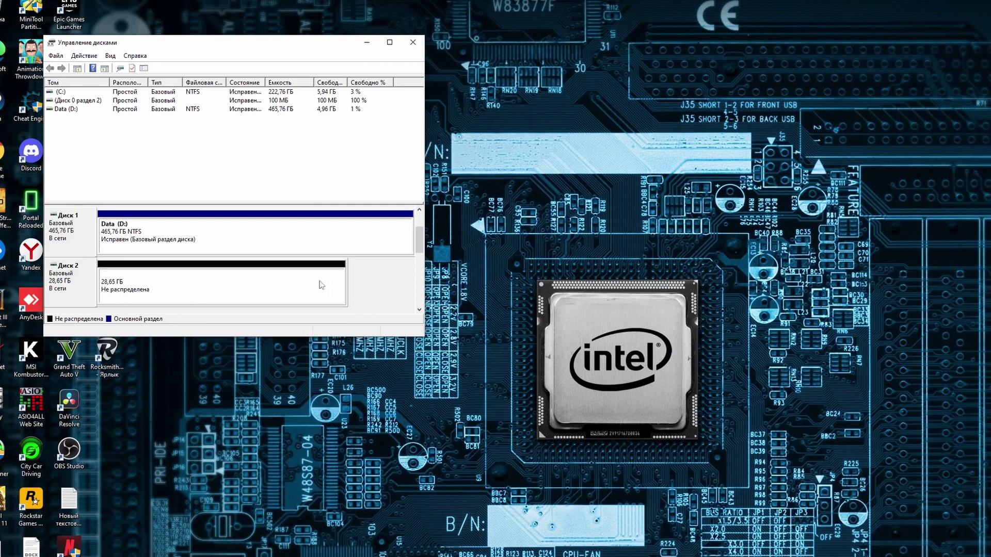
- Start a new striped volume on Disk 2 and add Disks 3, 4 and 5 to it
{"action": "right_click", "coordinate": [308, 280]}
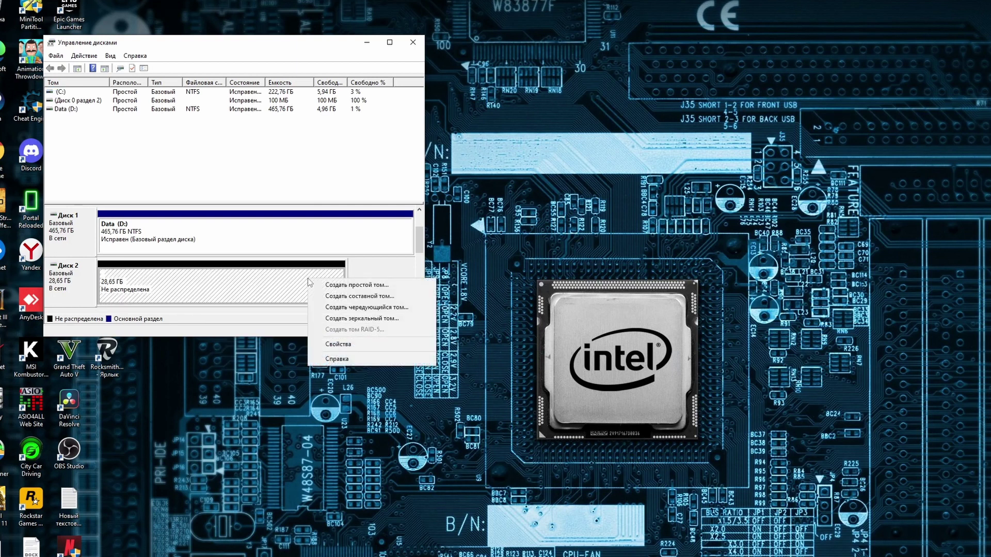
{"action": "left_click", "coordinate": [416, 309]}
{"action": "left_click", "coordinate": [241, 283]}
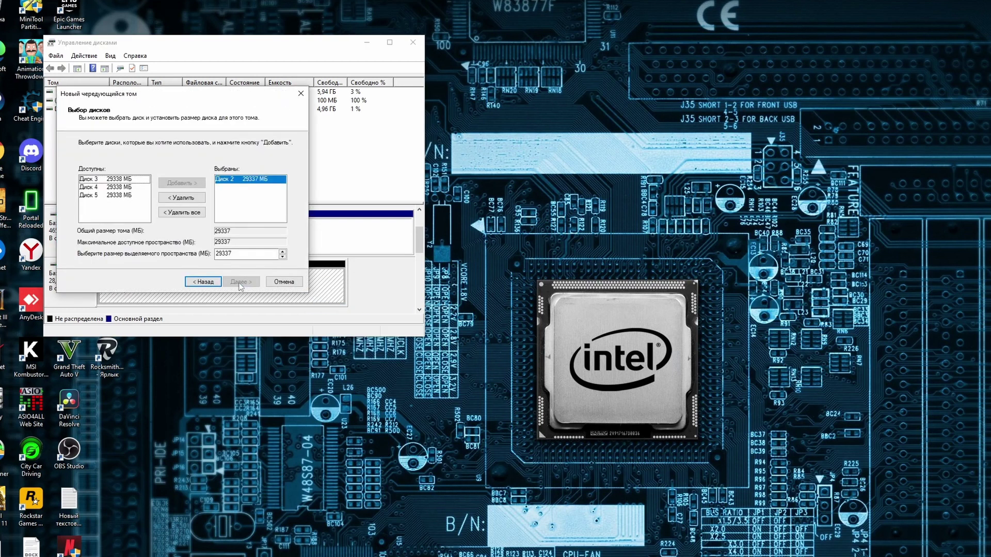
{"action": "double_click", "coordinate": [113, 183]}
{"action": "double_click", "coordinate": [113, 183]}
{"action": "double_click", "coordinate": [113, 183]}
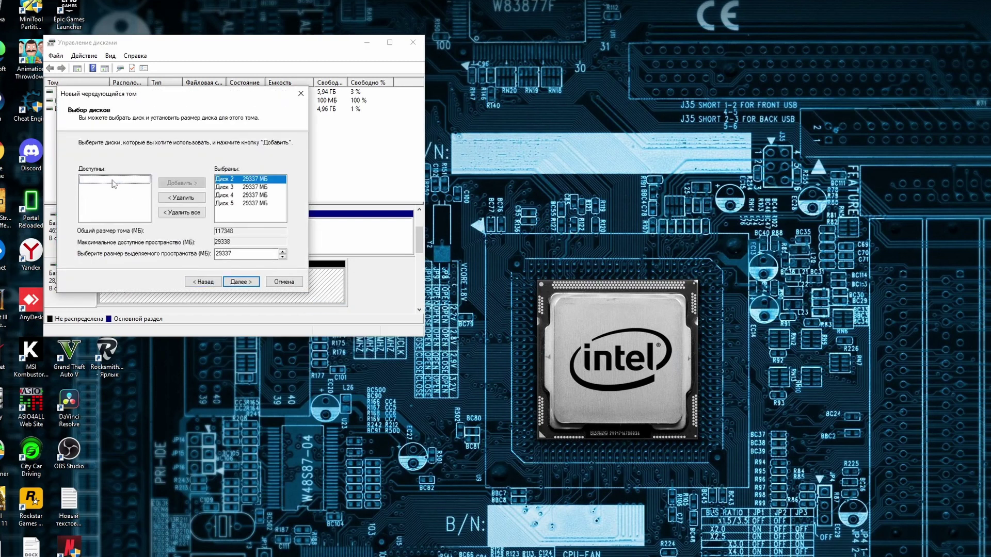
{"action": "left_click", "coordinate": [245, 283]}
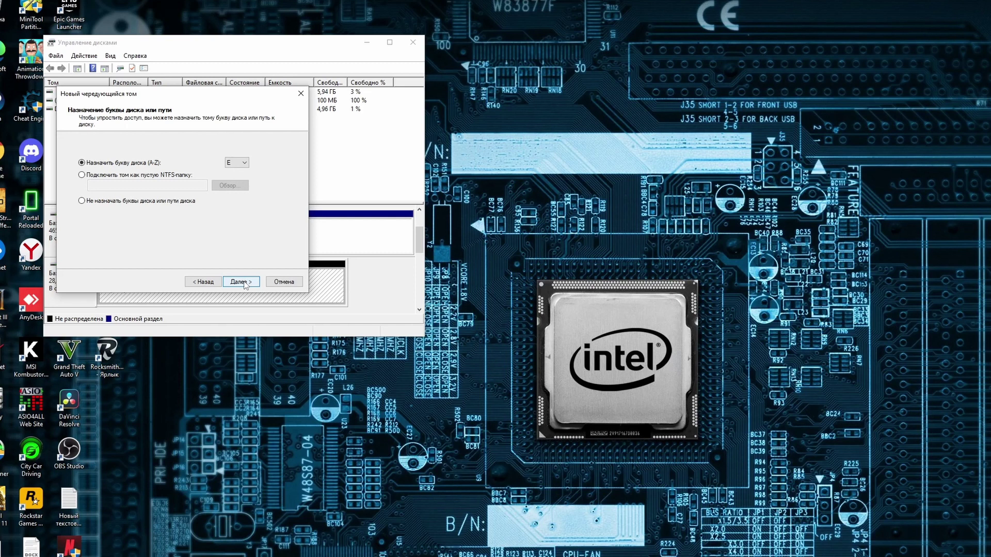
- Assign letter E, quick-format the striped volume as NTFS with the label Raid, and accept the conversion to dynamic disks
{"action": "left_click", "coordinate": [241, 281]}
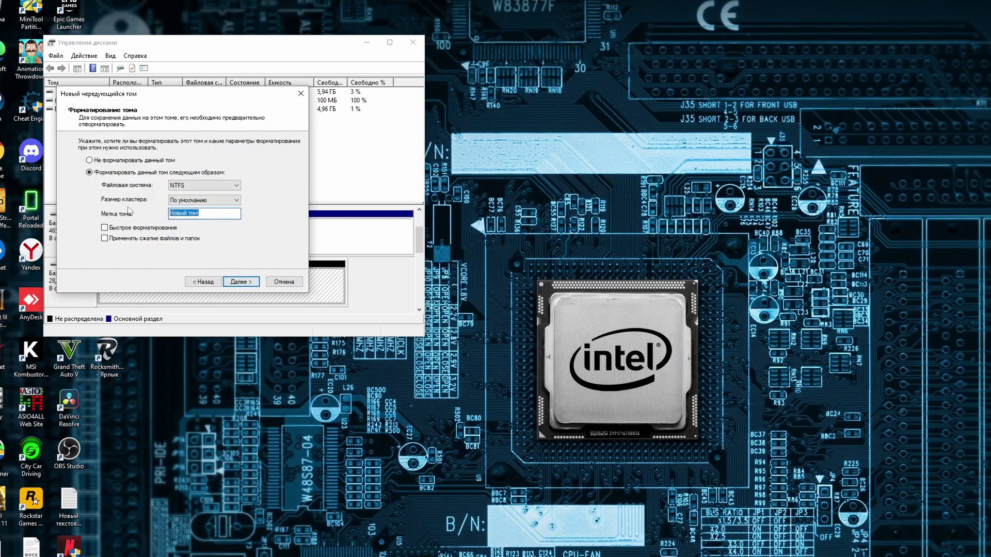
{"action": "type", "text": "Raid"}
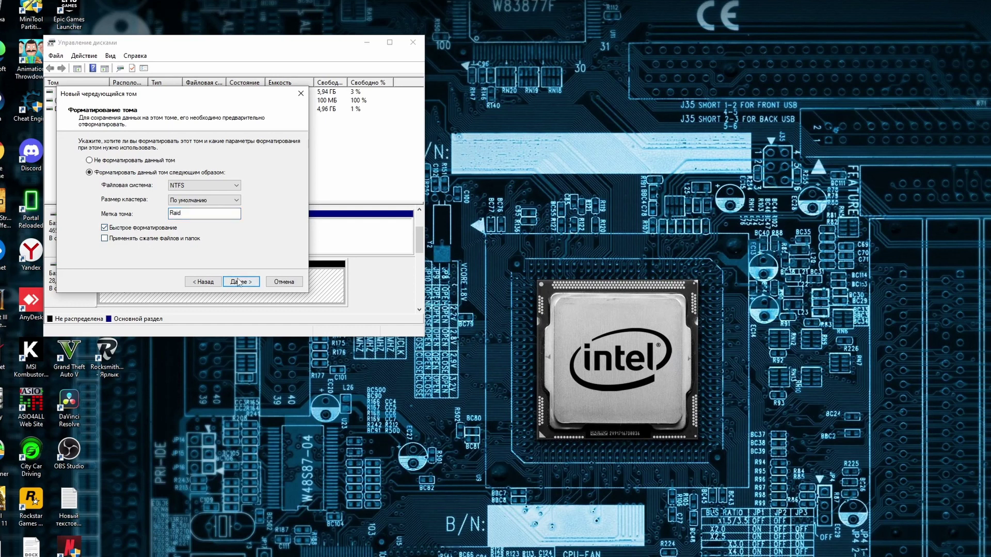
{"action": "left_click", "coordinate": [241, 282]}
{"action": "left_click", "coordinate": [241, 282]}
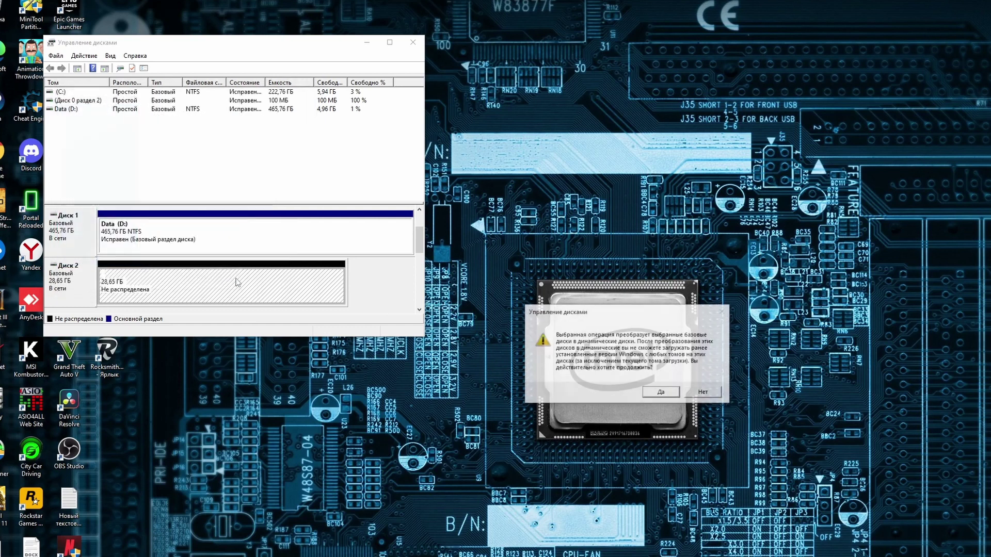
{"action": "left_click", "coordinate": [658, 393]}
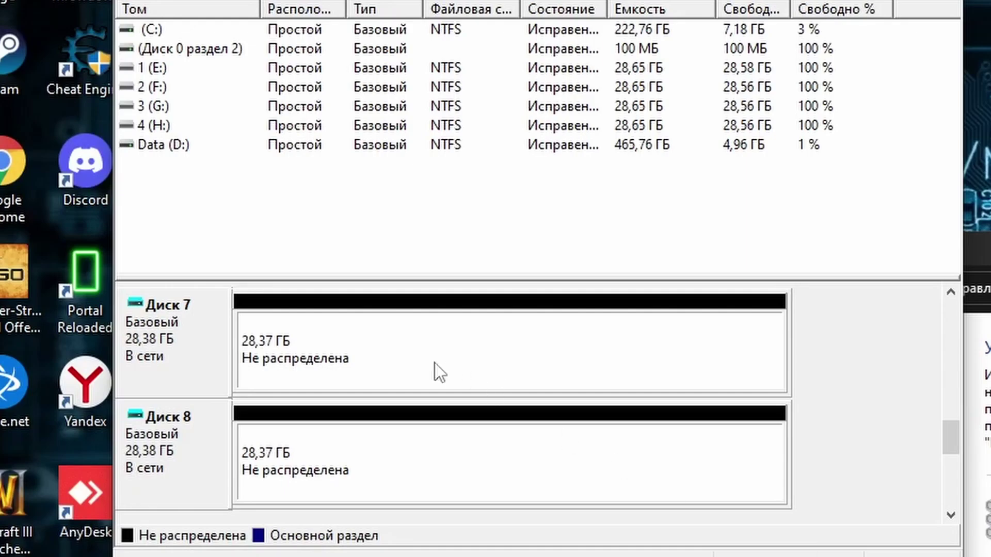
- Check which volume types can be created in the unallocated space of Disk 7
{"action": "right_click", "coordinate": [435, 363]}
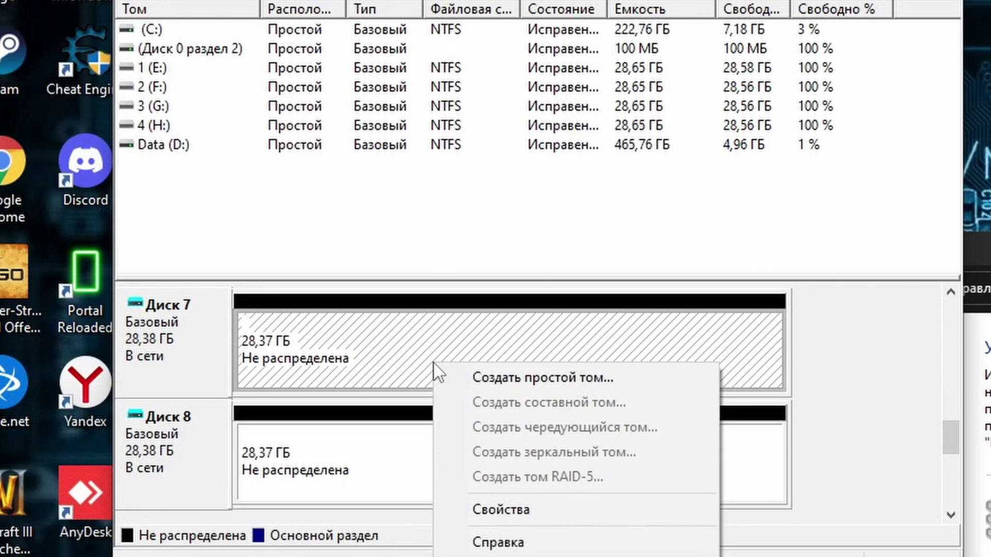
{"action": "left_click", "coordinate": [832, 462]}
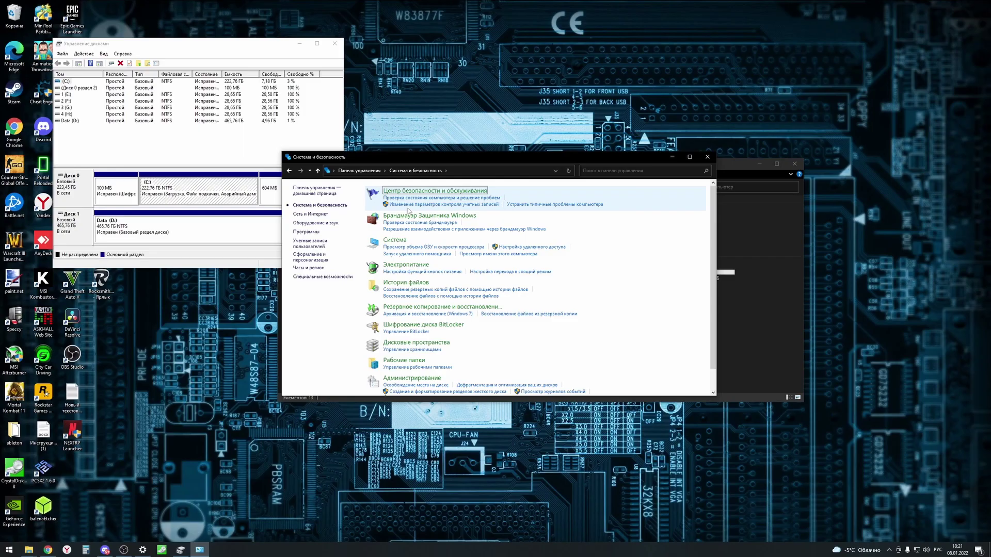
- Open Storage Spaces from the System and Security section of the Control Panel
{"action": "scroll", "coordinate": [409, 217], "scroll_direction": "down", "scroll_amount": 2}
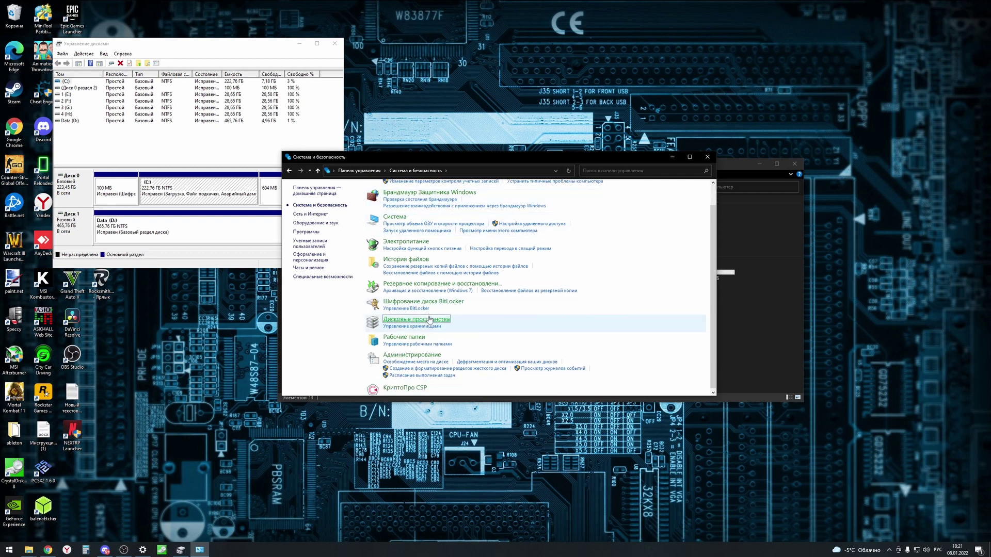
{"action": "left_click", "coordinate": [428, 319]}
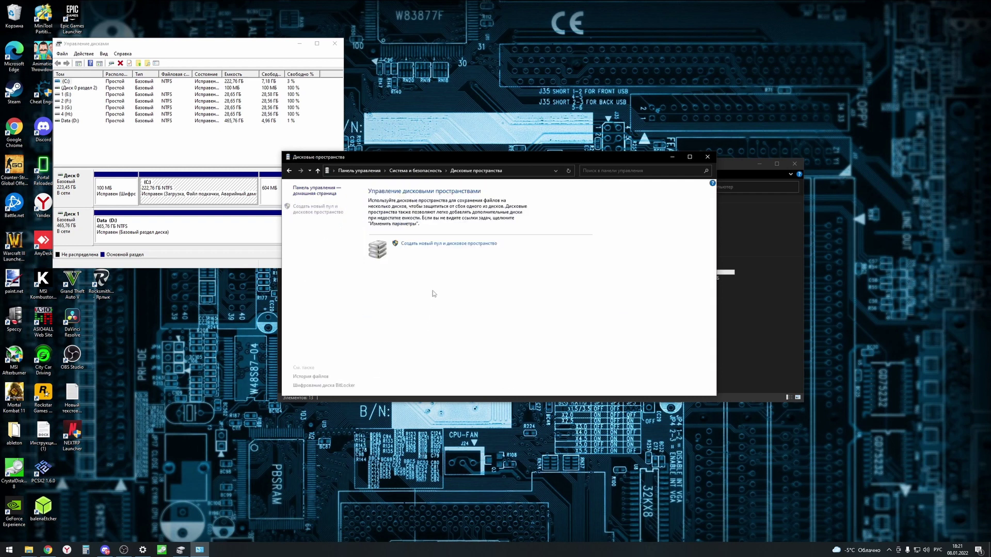
- Create a storage pool from the four unformatted virtual disks and set the space's resiliency to Simple with a maximum size of 110 GB
{"action": "left_click", "coordinate": [449, 249]}
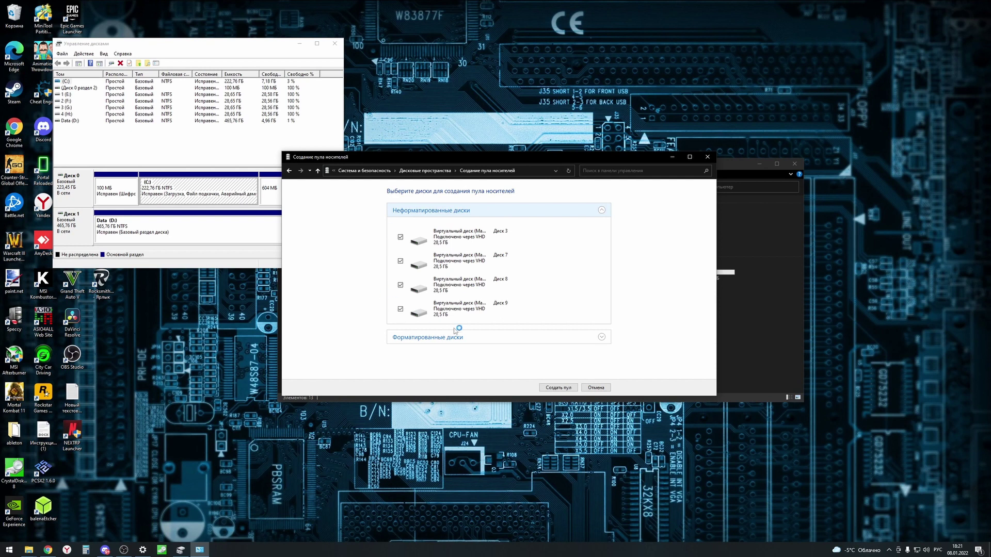
{"action": "left_click", "coordinate": [555, 390]}
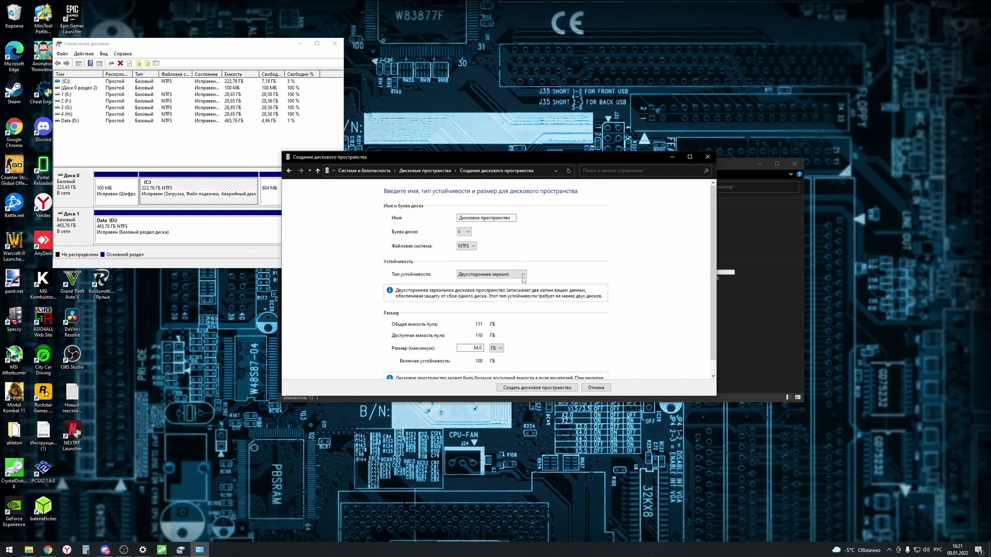
{"action": "left_click", "coordinate": [523, 274]}
{"action": "left_click", "coordinate": [488, 282]}
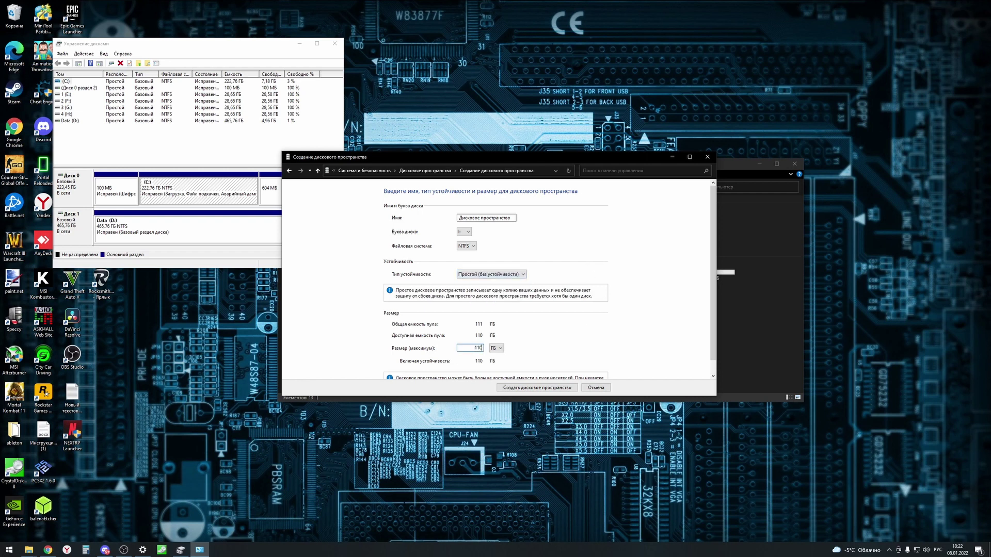
- Name the storage space VRAID and create it
{"action": "left_click_drag", "start_coordinate": [460, 218], "coordinate": [518, 219]}
{"action": "key", "text": "BackSpace"}
{"action": "key", "text": "alt+shift"}
{"action": "type", "text": "VRAID"}
{"action": "scroll", "coordinate": [711, 259], "scroll_direction": "down", "scroll_amount": 1}
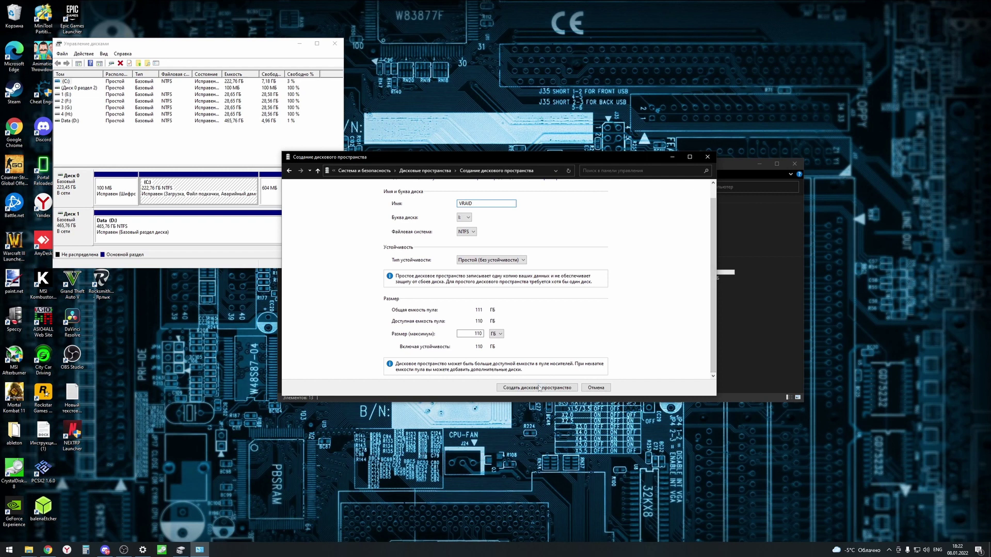
{"action": "left_click", "coordinate": [538, 390]}
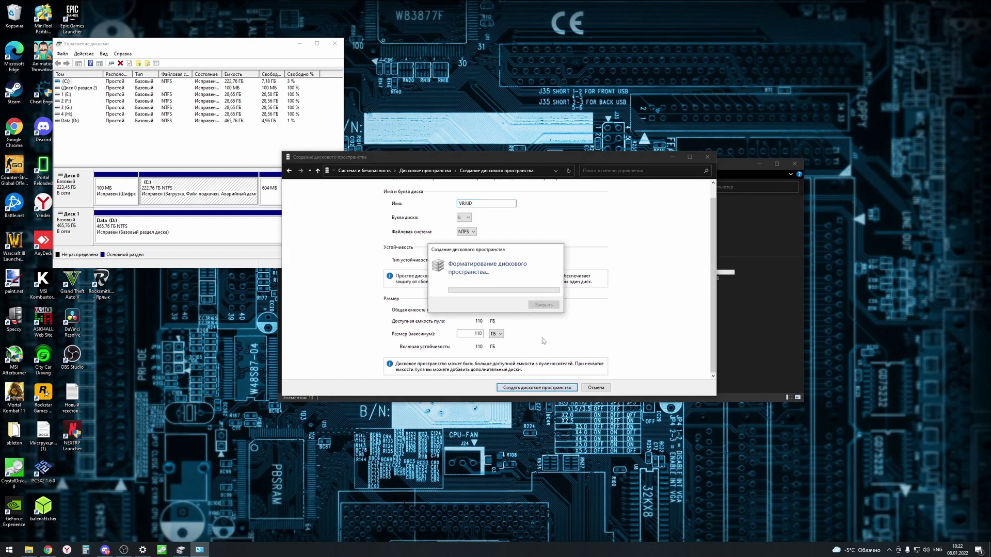
{"action": "left_click", "coordinate": [694, 332]}
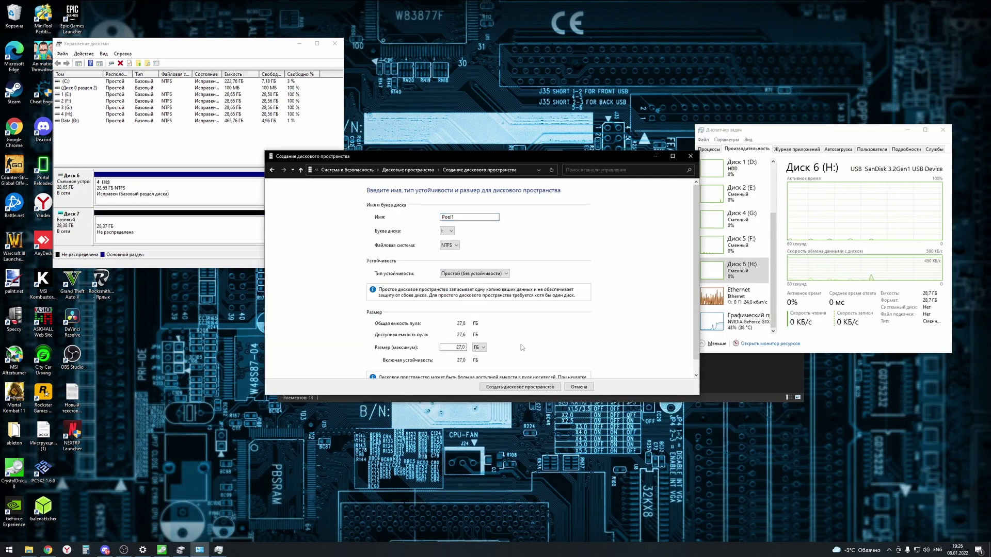
- Create a separate storage pool on each virtual disk, with one simple NTFS storage space per pool named Pool1 to Pool4
{"action": "left_click", "coordinate": [520, 386]}
{"action": "left_click", "coordinate": [318, 212]}
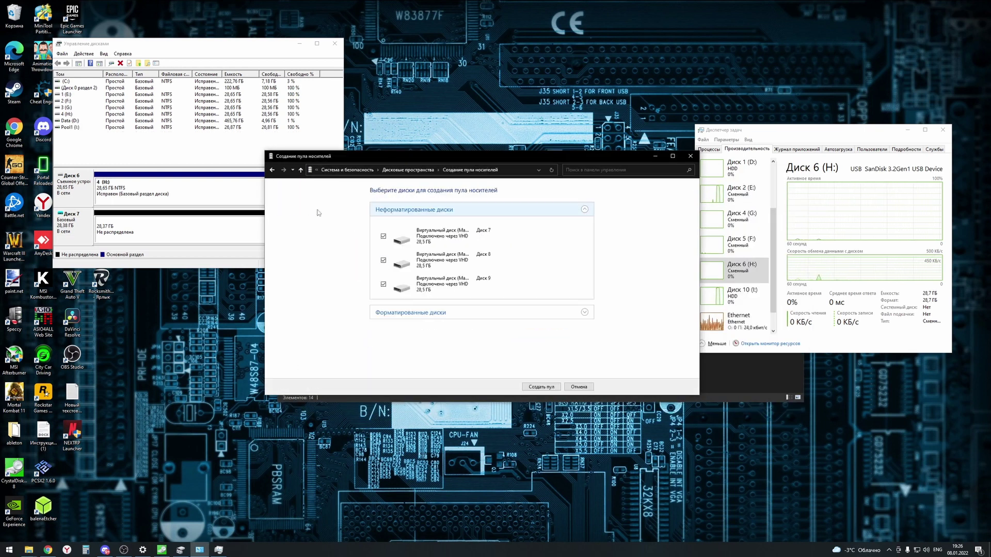
{"action": "left_click", "coordinate": [541, 387]}
{"action": "left_click", "coordinate": [520, 387]}
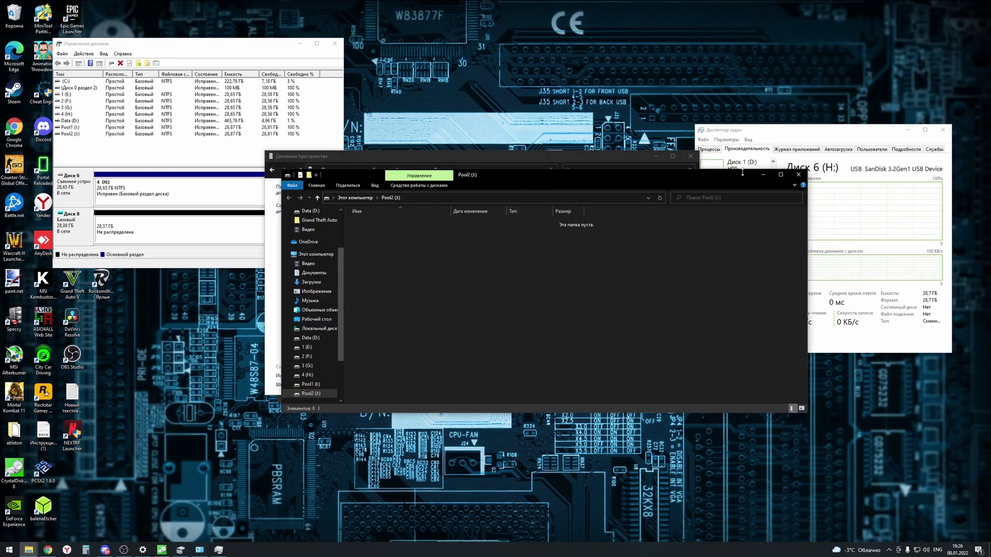
{"action": "left_click", "coordinate": [541, 387]}
{"action": "left_click", "coordinate": [520, 387]}
{"action": "left_click", "coordinate": [542, 386]}
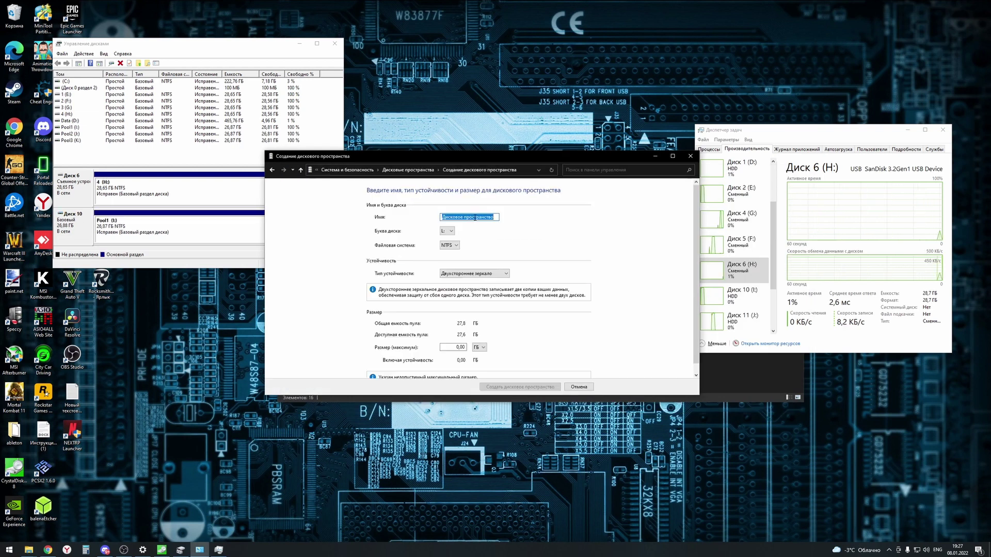
{"action": "left_click", "coordinate": [519, 387]}
- Delete the Pool1, Pool2, Pool3 and Pool4 volumes in Disk Management
{"action": "scroll", "coordinate": [136, 202], "scroll_direction": "down", "scroll_amount": 1}
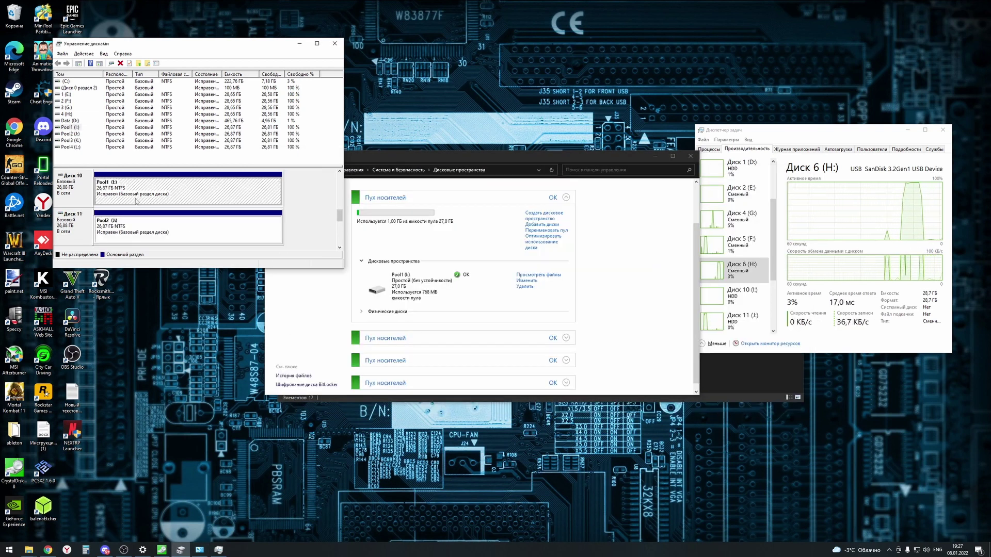
{"action": "right_click", "coordinate": [136, 201]}
{"action": "left_click", "coordinate": [206, 305]}
{"action": "key", "text": "Return"}
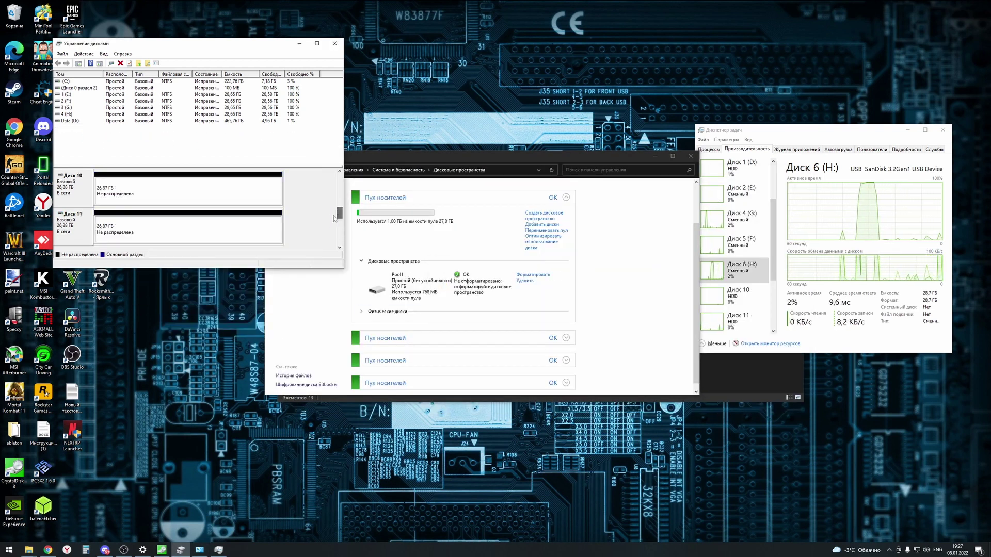
- Start a new striped volume on Disk 10 and add Disks 11, 12 and 13 to it
{"action": "right_click", "coordinate": [164, 191]}
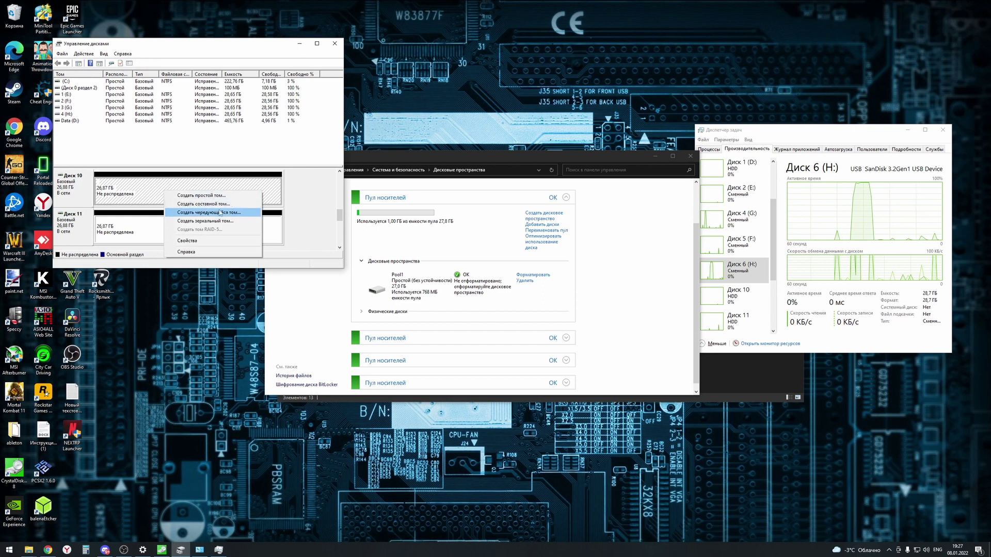
{"action": "left_click", "coordinate": [234, 213]}
{"action": "left_click", "coordinate": [213, 226]}
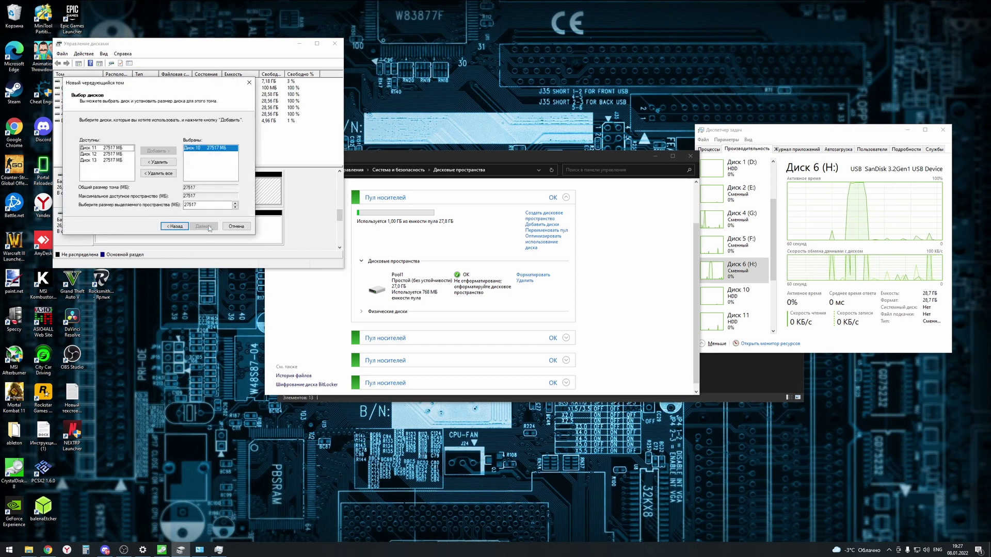
{"action": "left_click", "coordinate": [107, 148]}
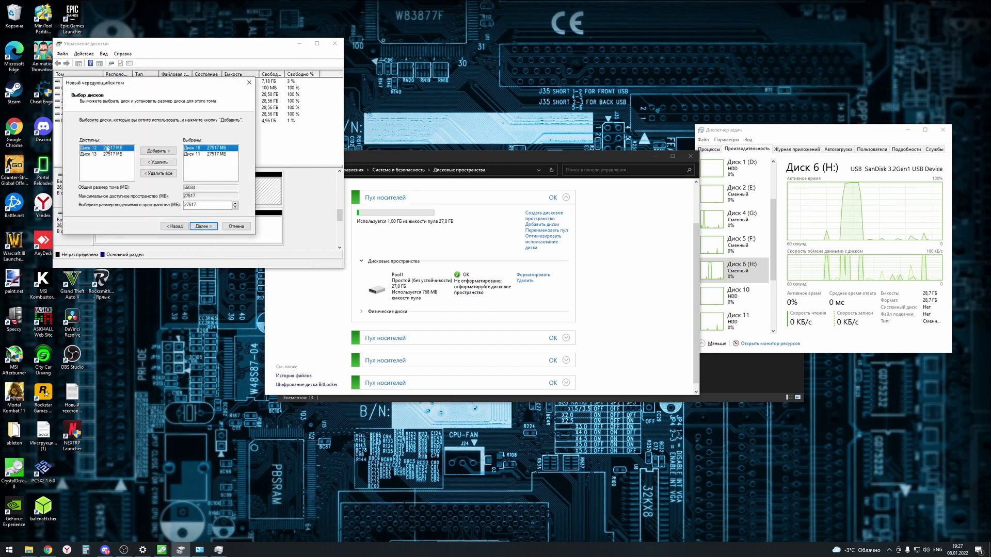
{"action": "double_click", "coordinate": [108, 148]}
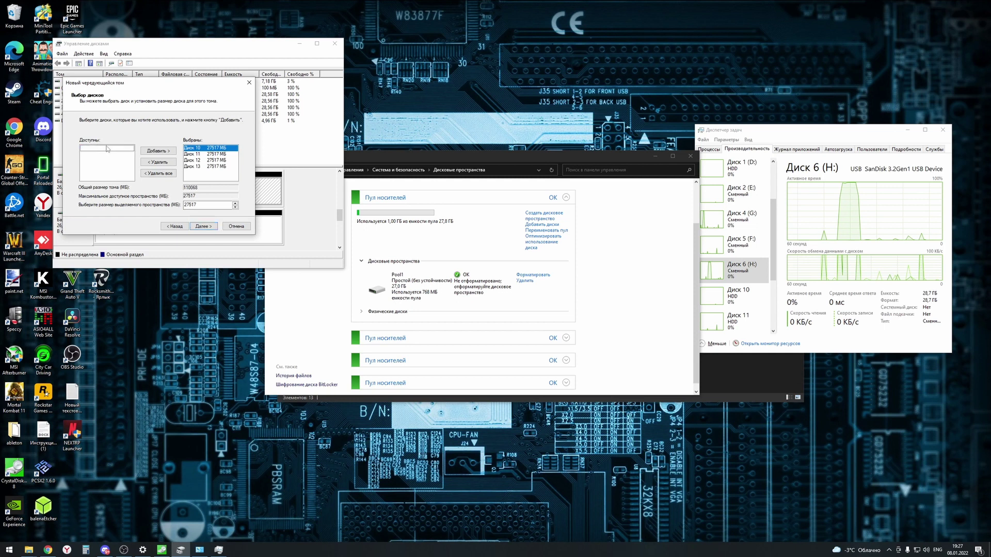
- Assign letter I, format the striped volume as NTFS with the label VRAID, and accept the conversion to dynamic disks
{"action": "left_click", "coordinate": [204, 228]}
{"action": "left_click", "coordinate": [204, 227]}
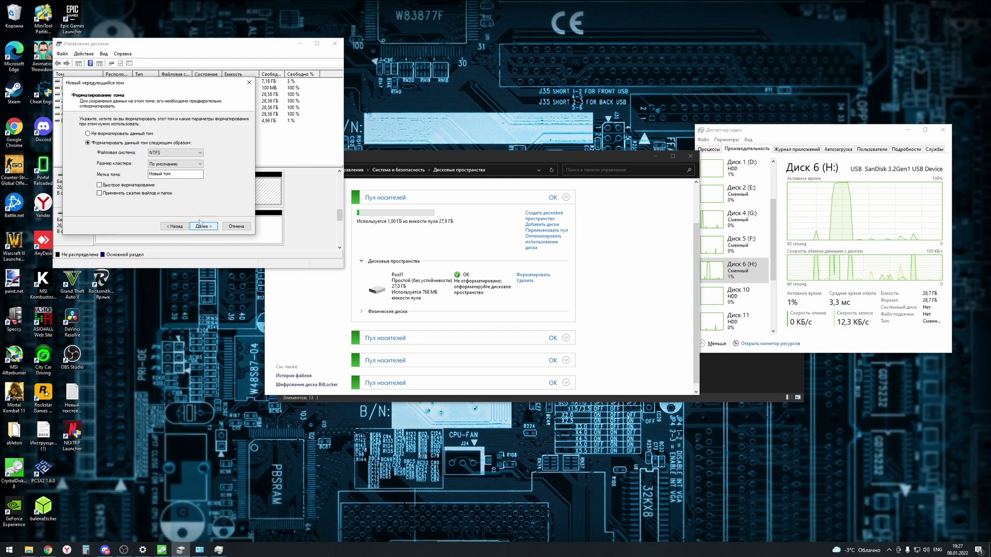
{"action": "left_click", "coordinate": [180, 174]}
{"action": "key", "text": "ctrl+a"}
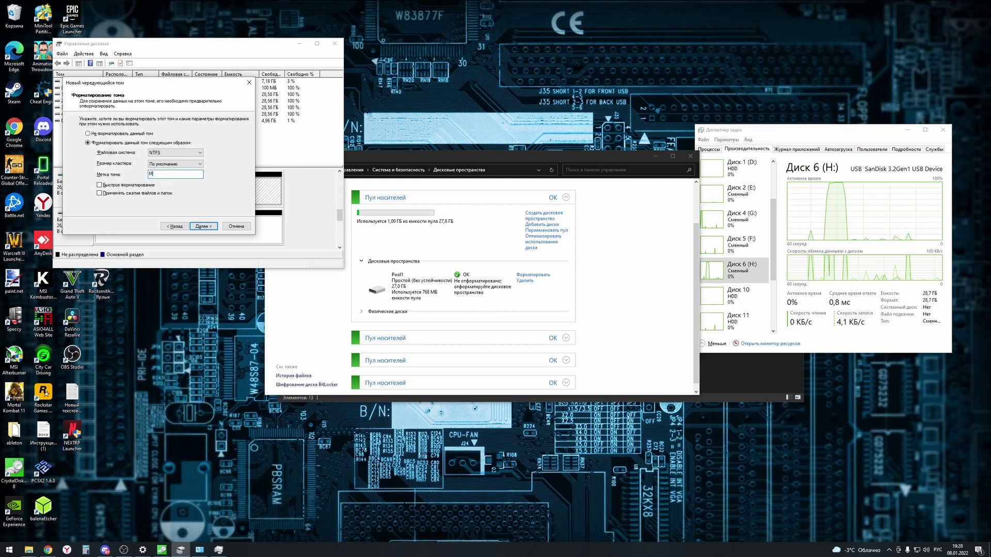
{"action": "key", "text": "BackSpace"}
{"action": "type", "text": "R"}
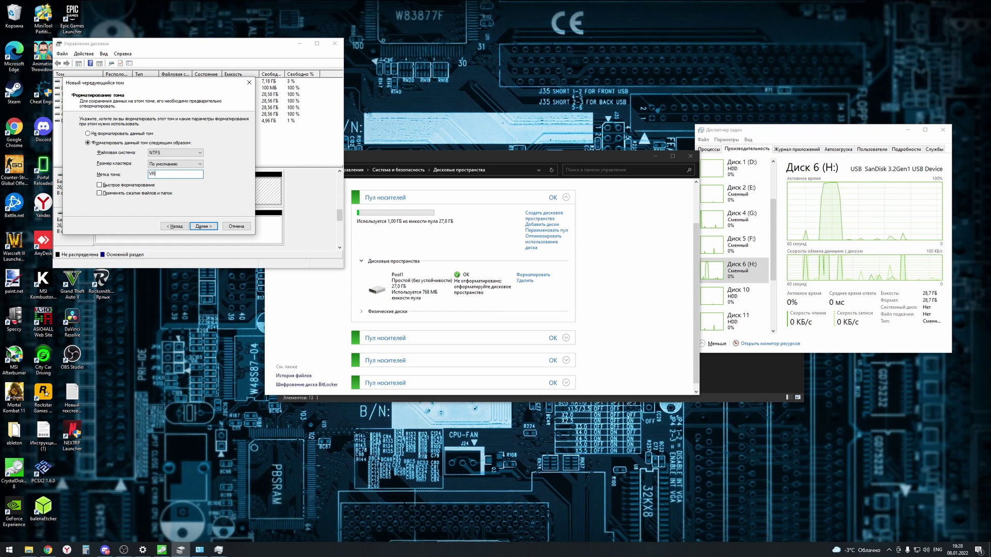
{"action": "type", "text": "AID"}
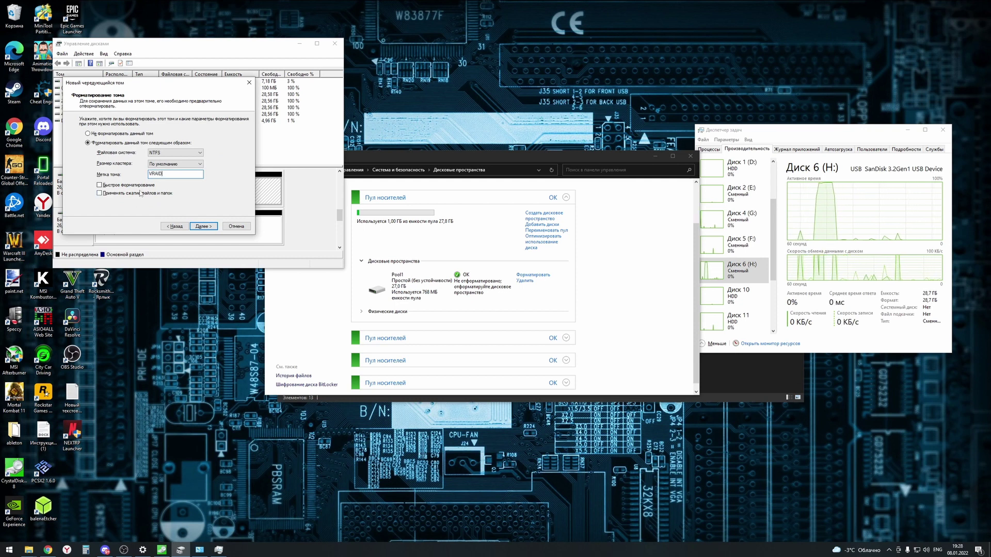
{"action": "left_click", "coordinate": [210, 227]}
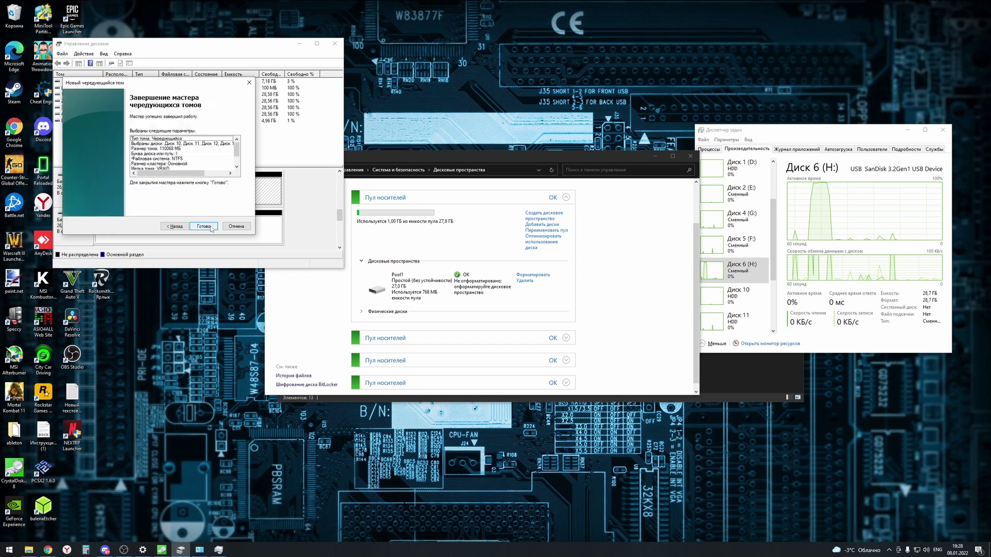
{"action": "left_click", "coordinate": [210, 227]}
{"action": "left_click", "coordinate": [526, 319]}
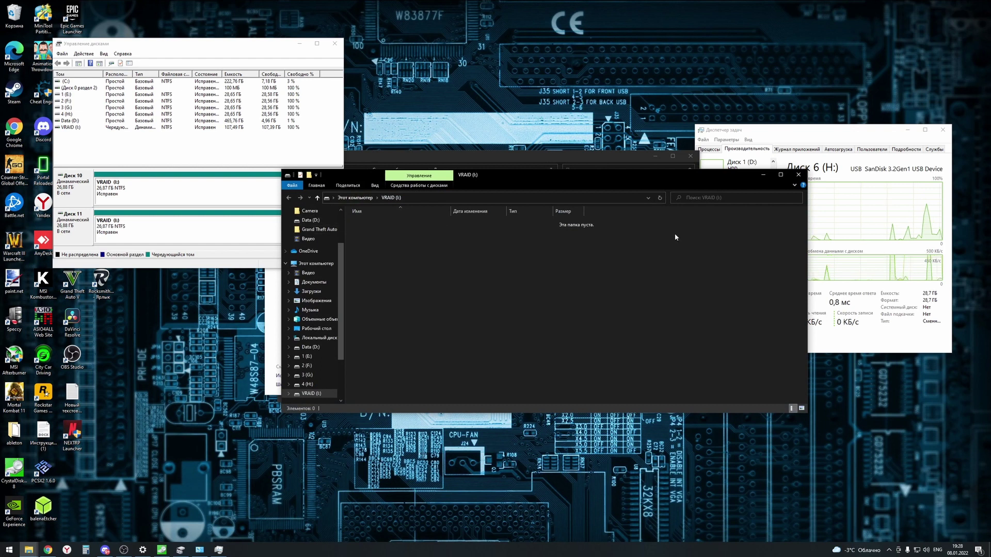
{"action": "left_click", "coordinate": [798, 175]}
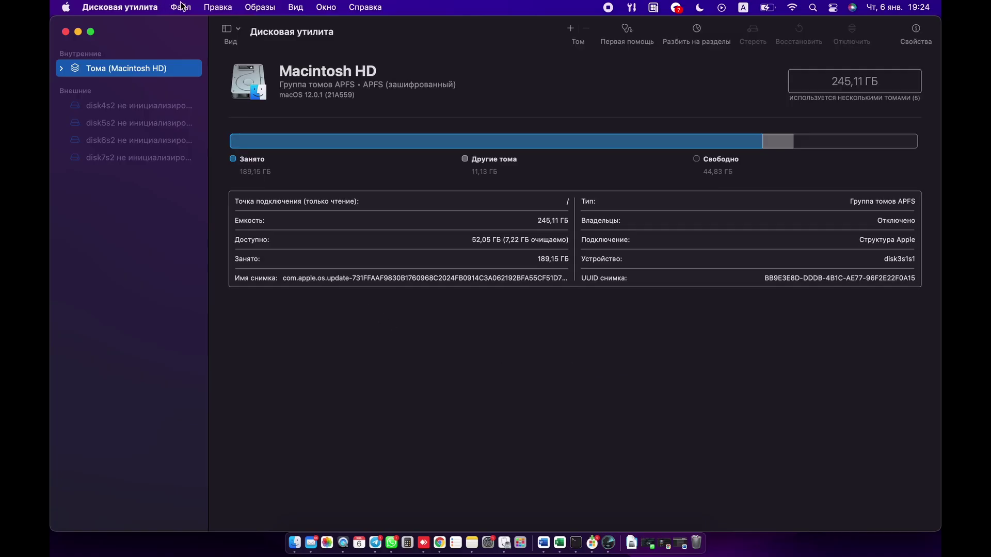
- In Disk Utility on the Mac, start a striped RAID 0 set and include the four USB SanDisk 3.2Gen1 drives
{"action": "left_click", "coordinate": [180, 7]}
{"action": "left_click", "coordinate": [193, 202]}
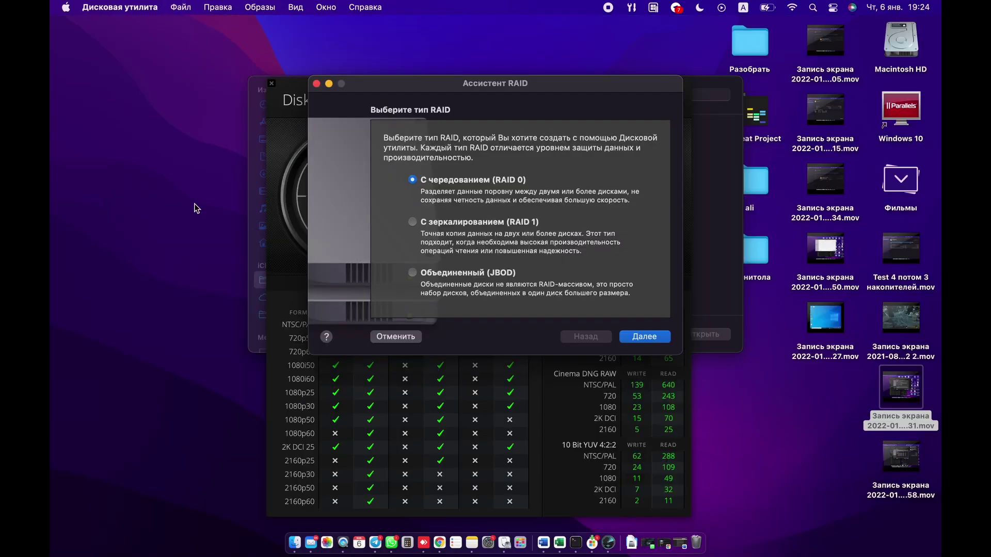
{"action": "left_click", "coordinate": [635, 336]}
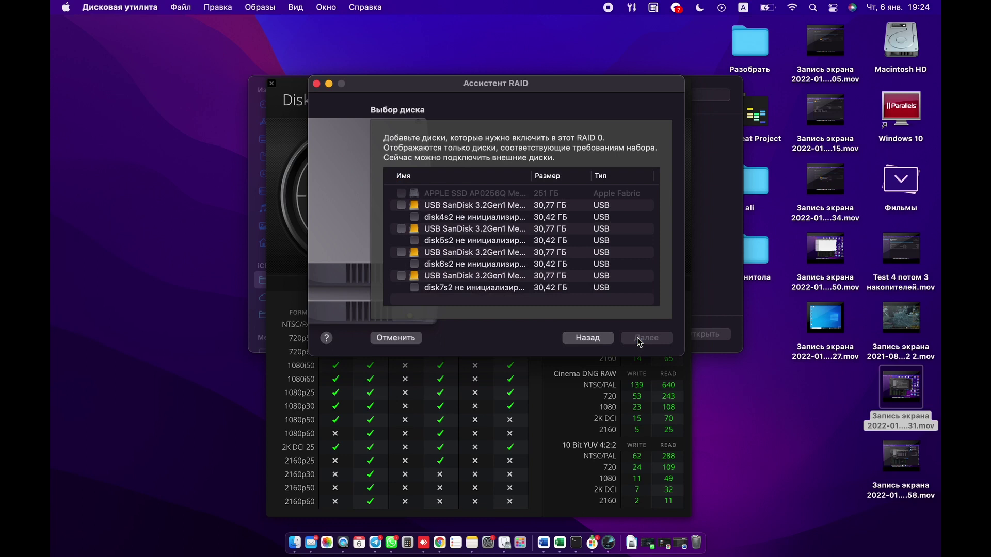
{"action": "left_click", "coordinate": [403, 229]}
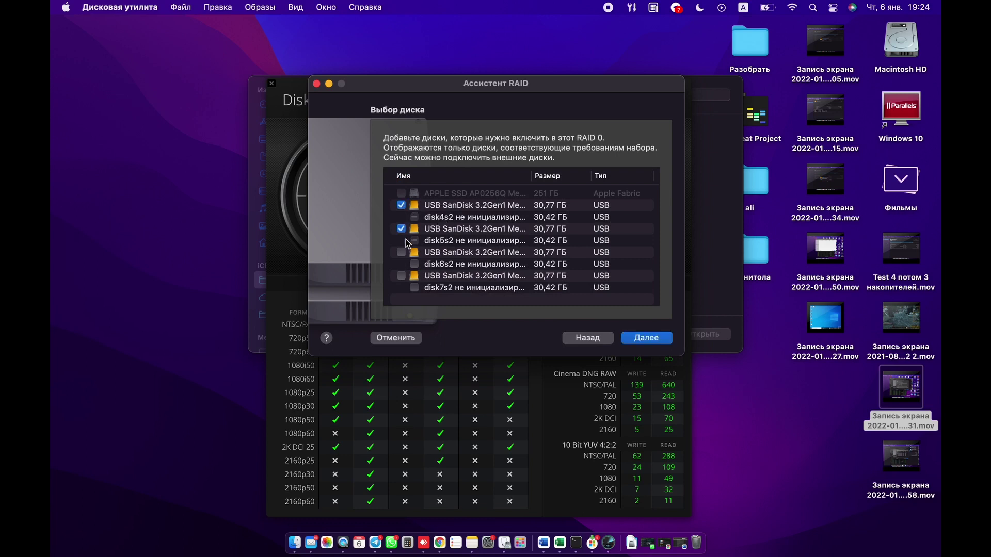
{"action": "left_click", "coordinate": [631, 340]}
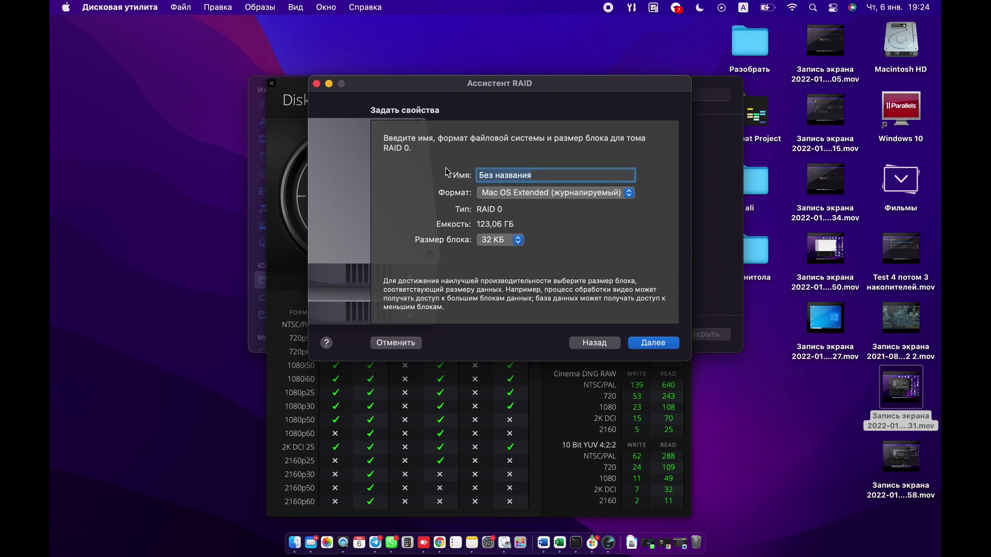
- Name the RAID 0 volume Test raid 2, set its format to APFS, and create the array
{"action": "type", "text": "Test raid 2"}
{"action": "left_click", "coordinate": [519, 194]}
{"action": "left_click", "coordinate": [541, 163]}
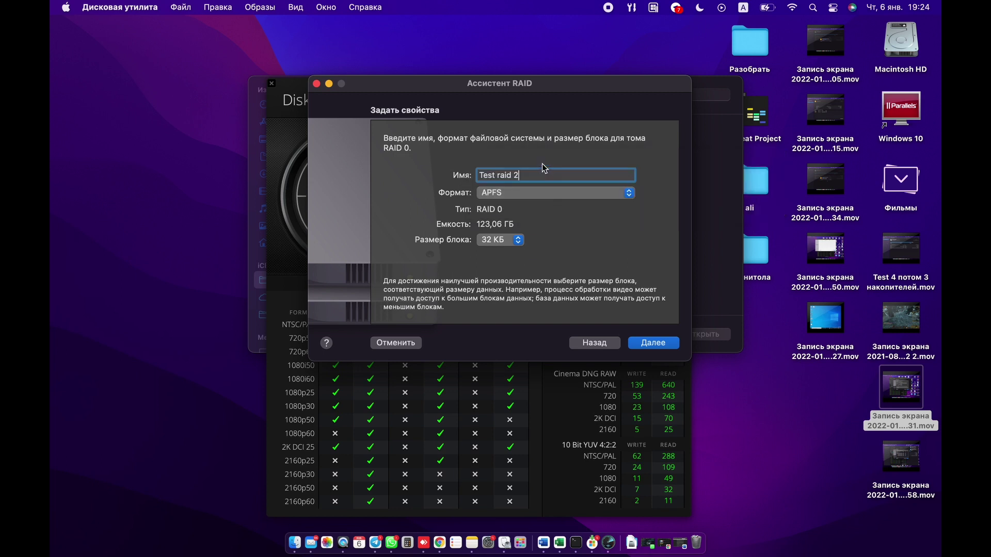
{"action": "left_click", "coordinate": [653, 343]}
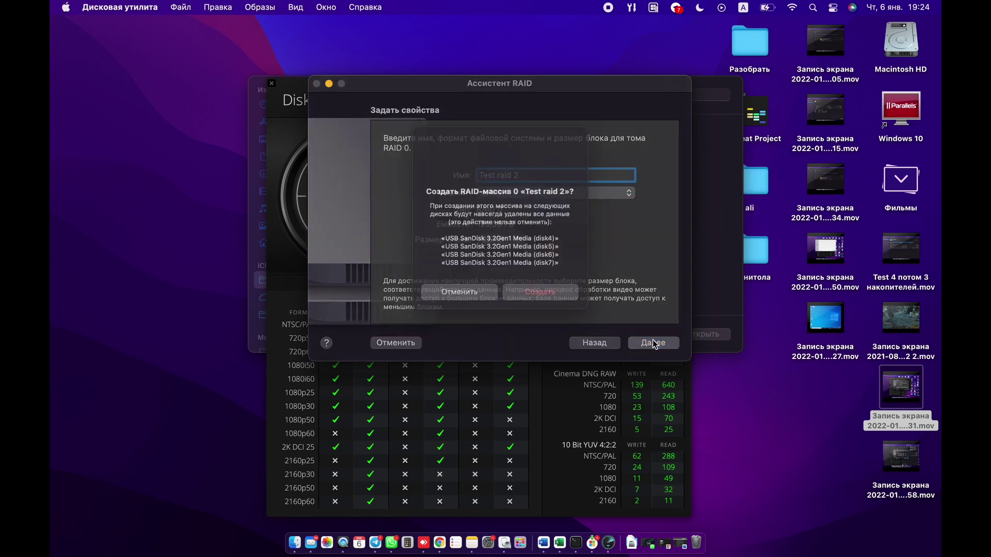
{"action": "left_click", "coordinate": [570, 302]}
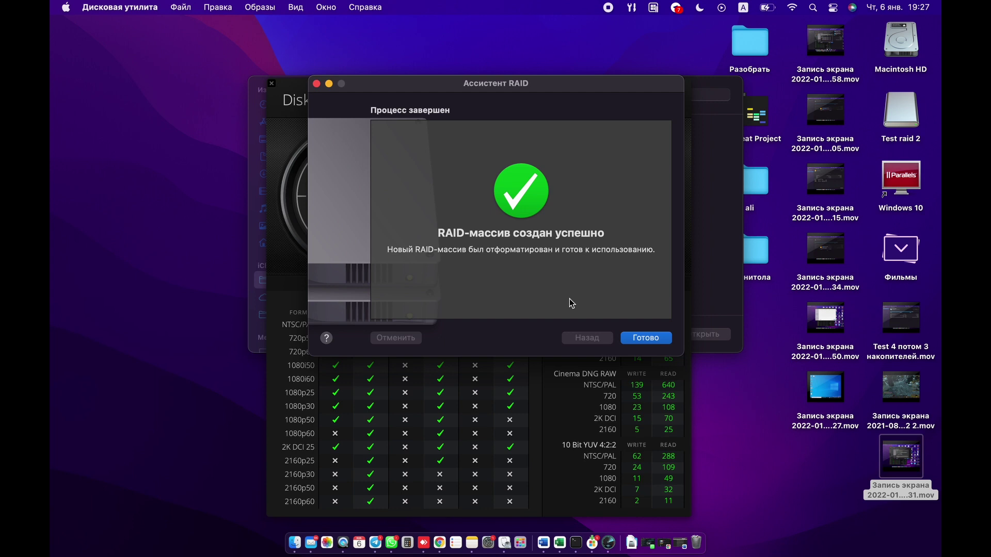
{"action": "left_click", "coordinate": [644, 338]}
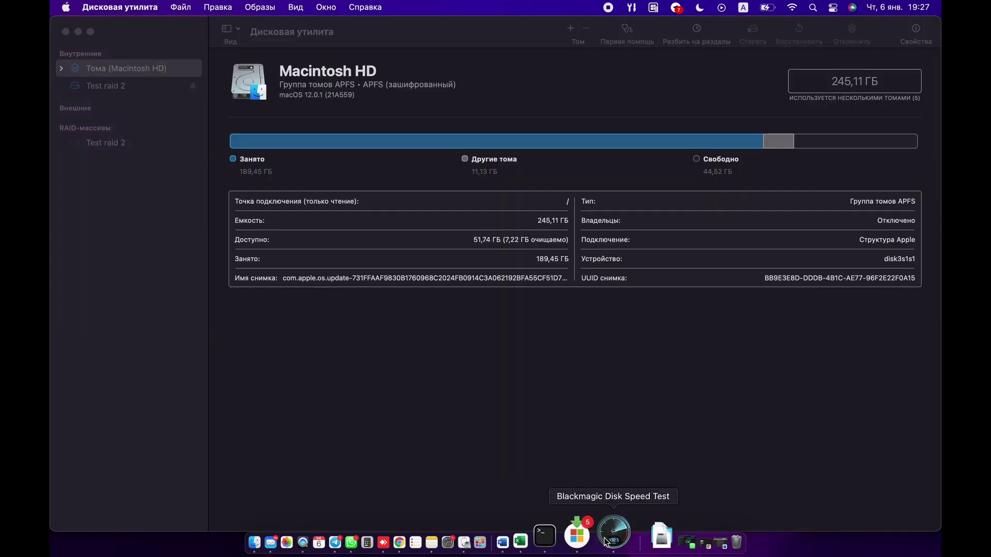
- Switch to Blackmagic Disk Speed Test, choose Test raid 2 as the target drive, and run the speed test
{"action": "left_click", "coordinate": [609, 543]}
{"action": "left_click", "coordinate": [481, 158]}
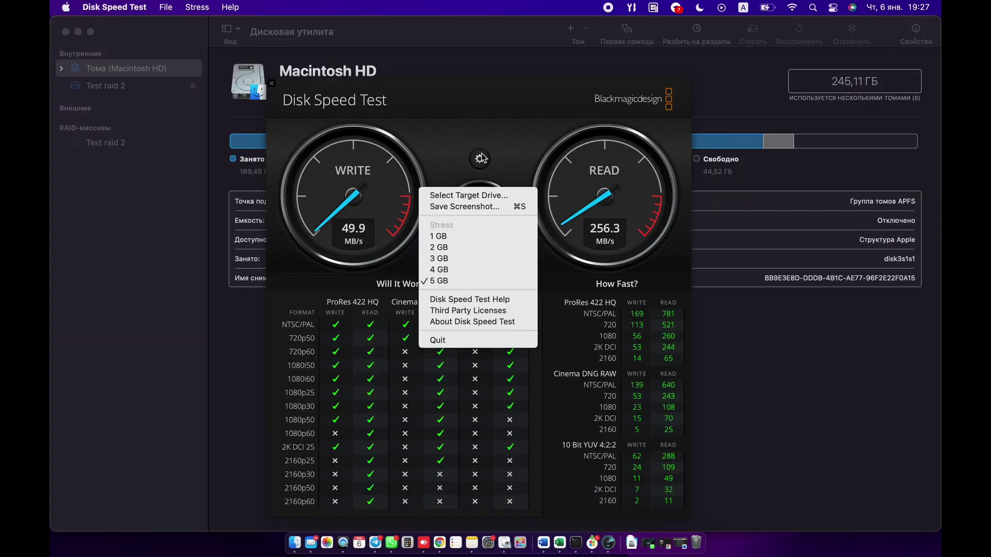
{"action": "left_click", "coordinate": [471, 195]}
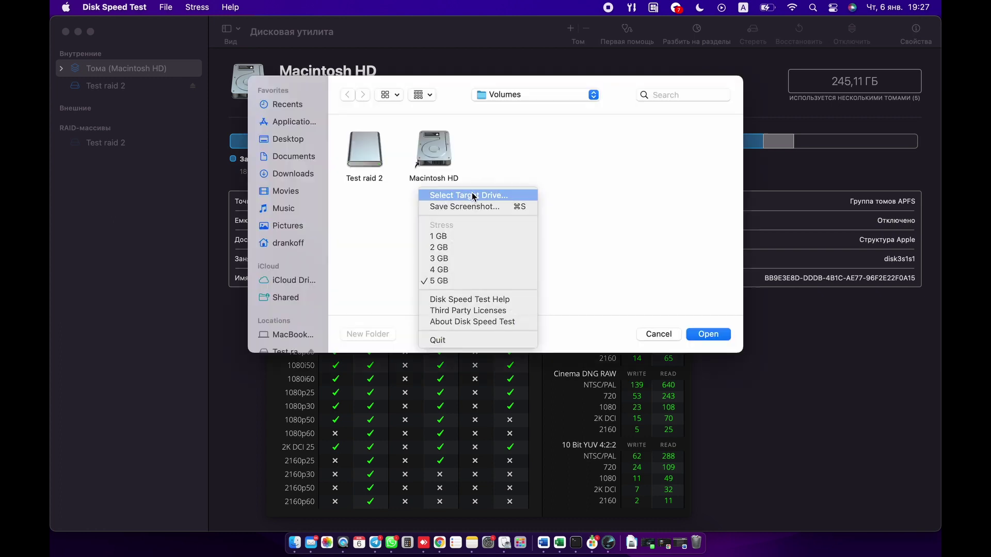
{"action": "double_click", "coordinate": [355, 150]}
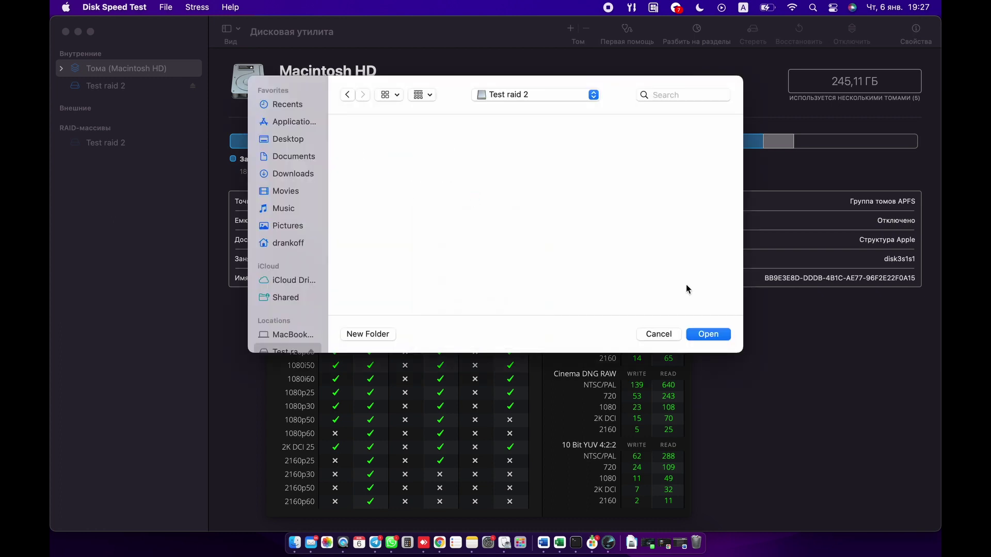
{"action": "left_click", "coordinate": [705, 334]}
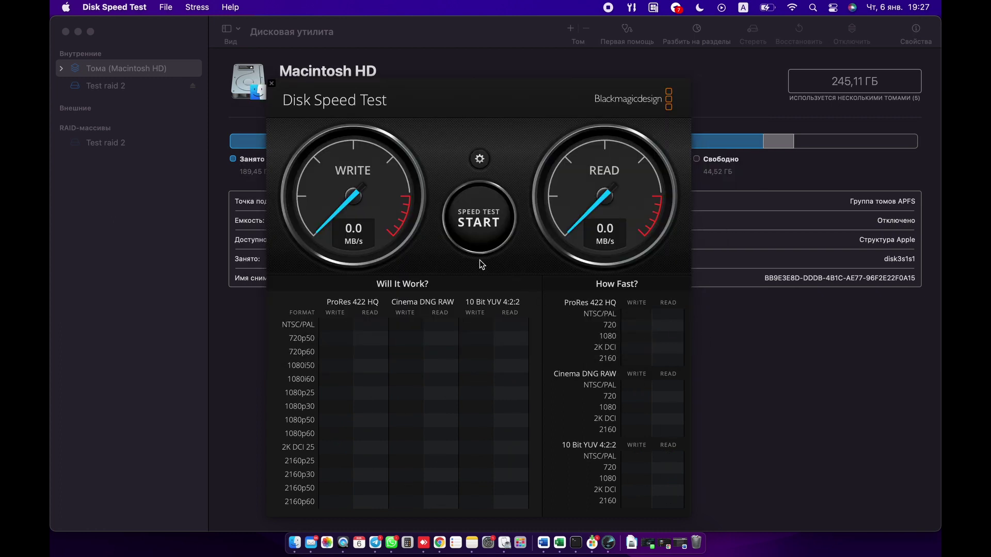
{"action": "left_click", "coordinate": [481, 230]}
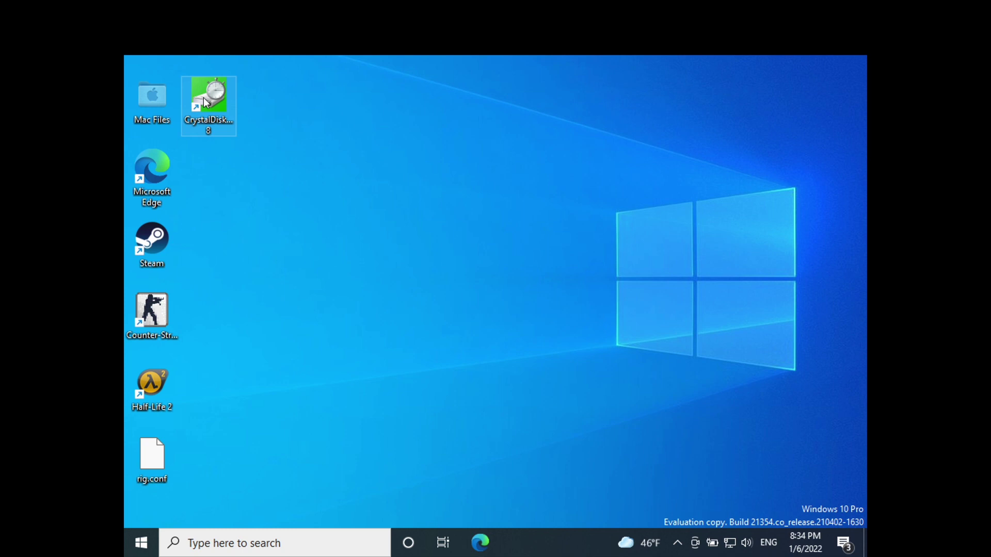
- Switch to CrystalDiskMark 8 in Windows, allow it to make changes, and browse Mac Files for a folder to benchmark
{"action": "double_click", "coordinate": [206, 102]}
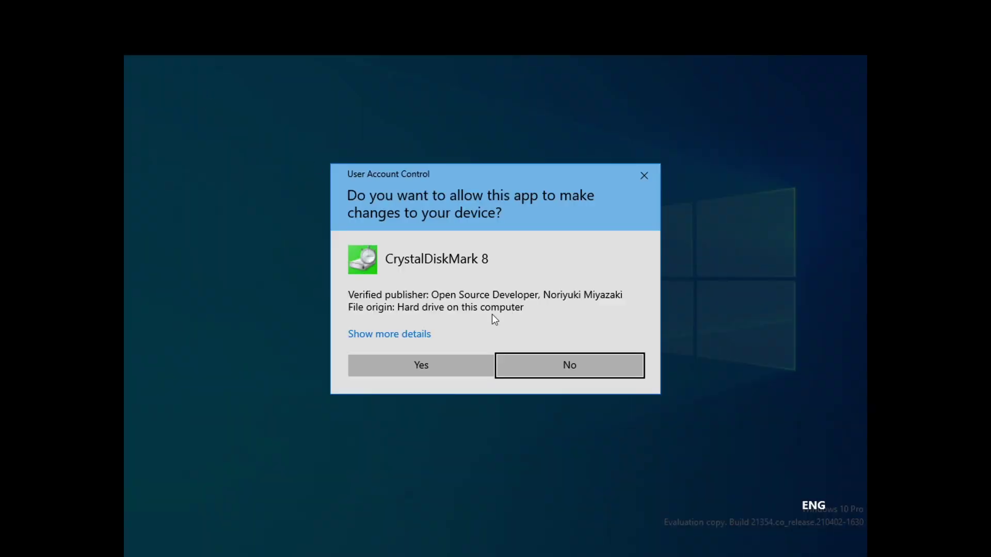
{"action": "left_click", "coordinate": [433, 367]}
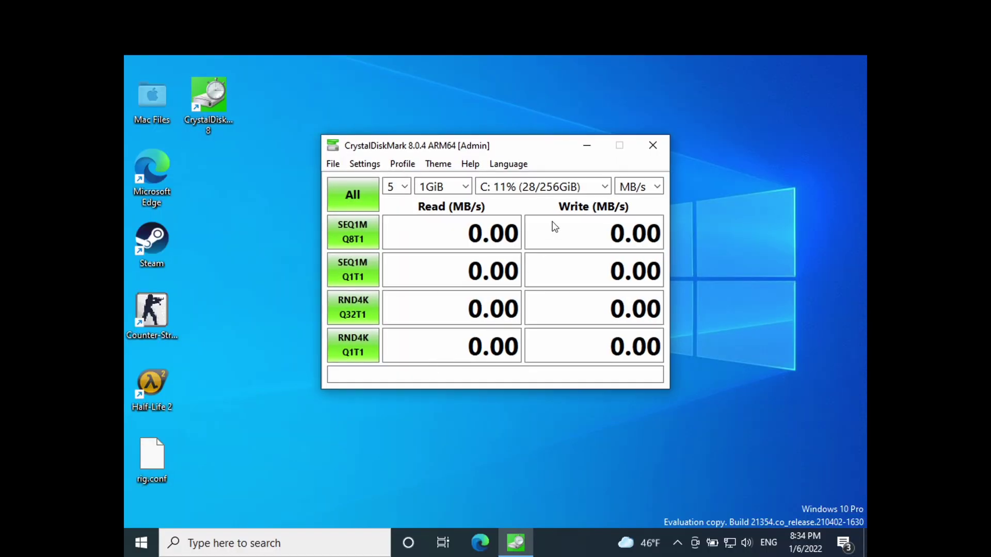
{"action": "left_click", "coordinate": [603, 187]}
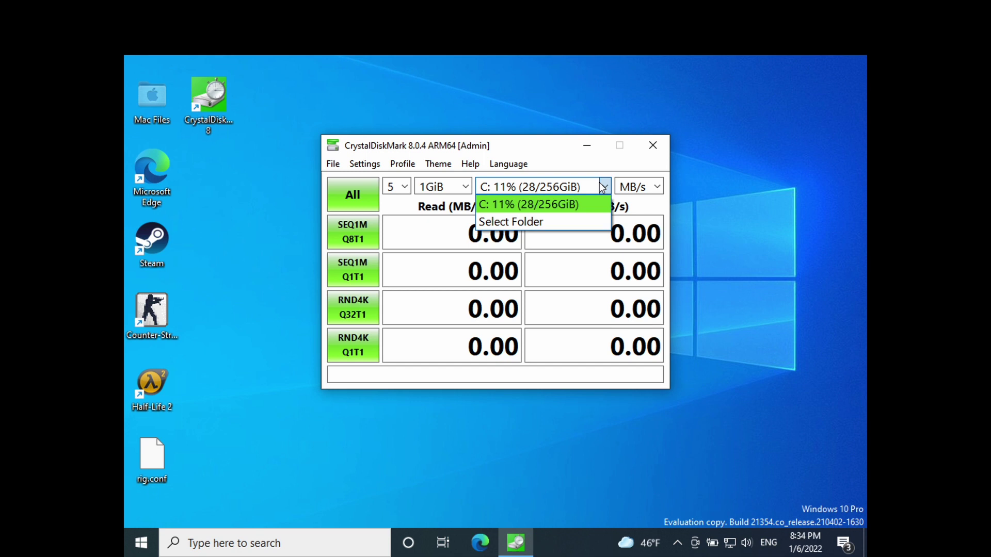
{"action": "left_click", "coordinate": [552, 222]}
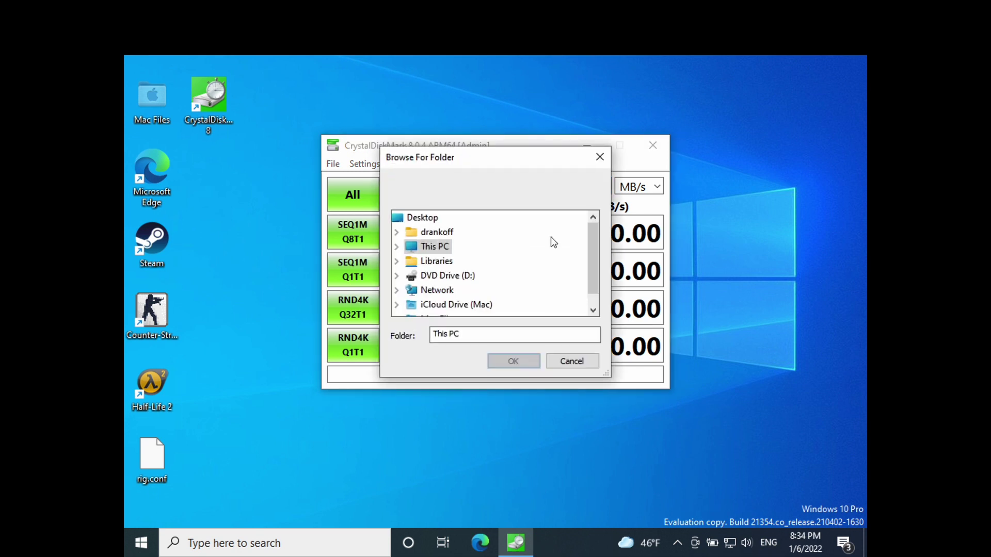
{"action": "left_click_drag", "start_coordinate": [592, 245], "coordinate": [594, 272]}
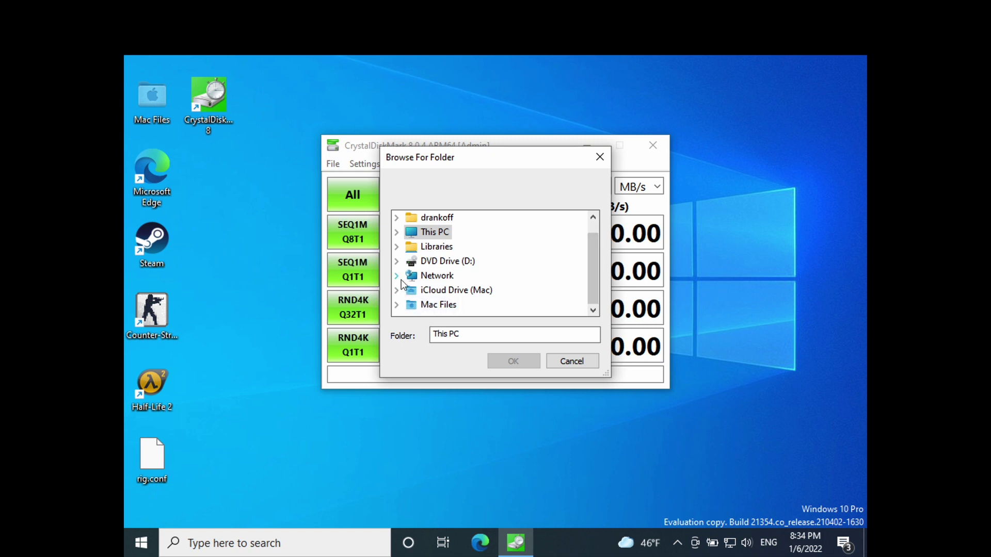
{"action": "left_click", "coordinate": [398, 305]}
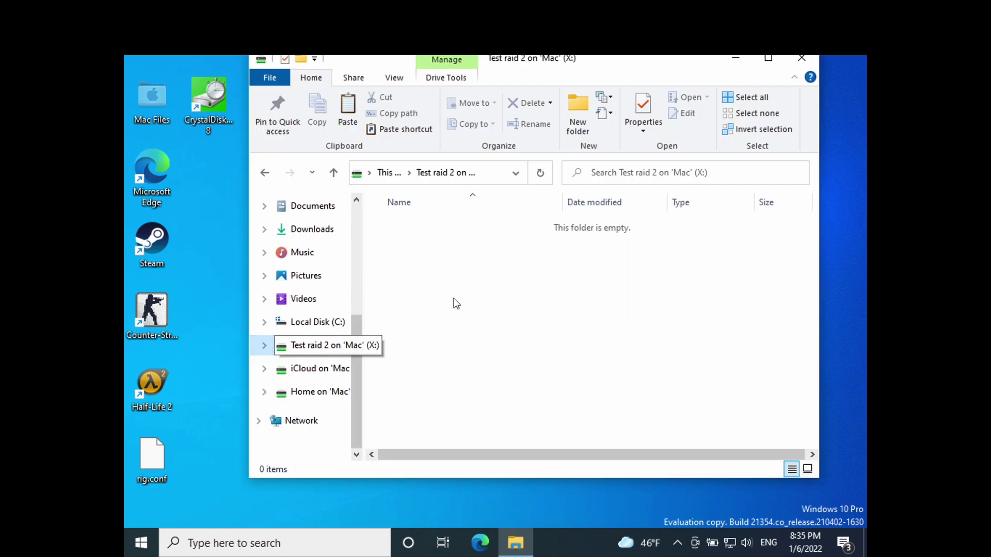
- Paste the copied Rocksmith 2014 MP4 file into Test raid 2 on 'Mac' (X:), and copy it back to the Windows desktop
{"action": "right_click", "coordinate": [522, 274]}
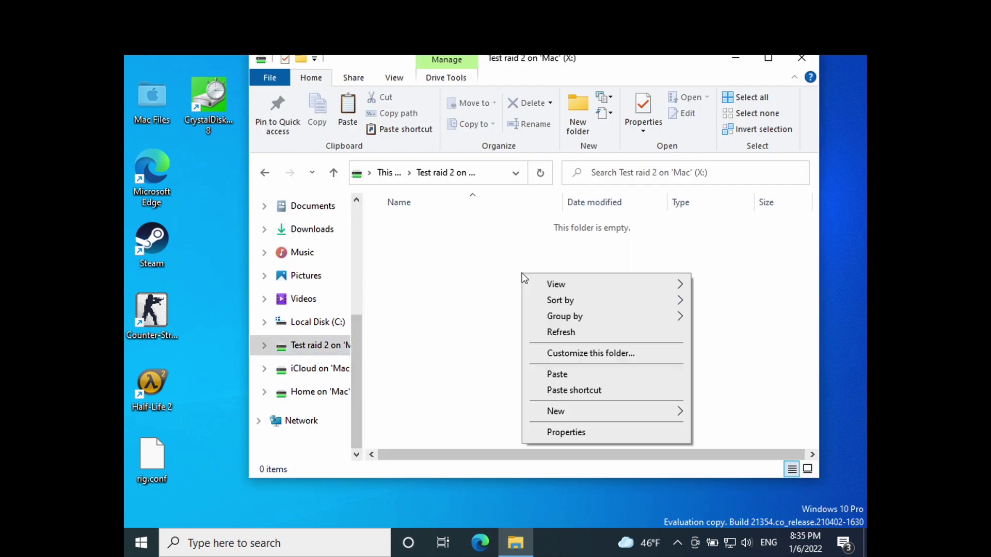
{"action": "left_click", "coordinate": [568, 373]}
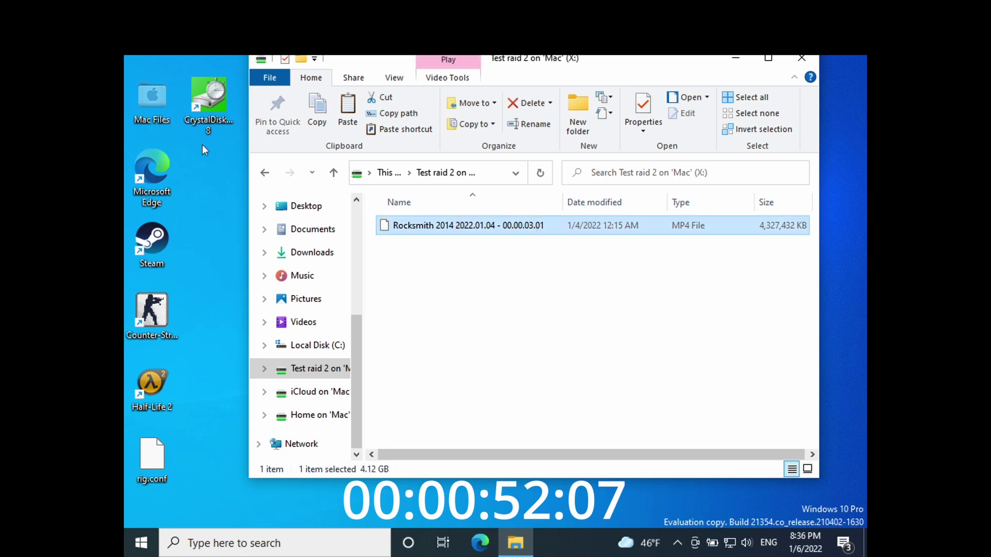
{"action": "left_click", "coordinate": [207, 187]}
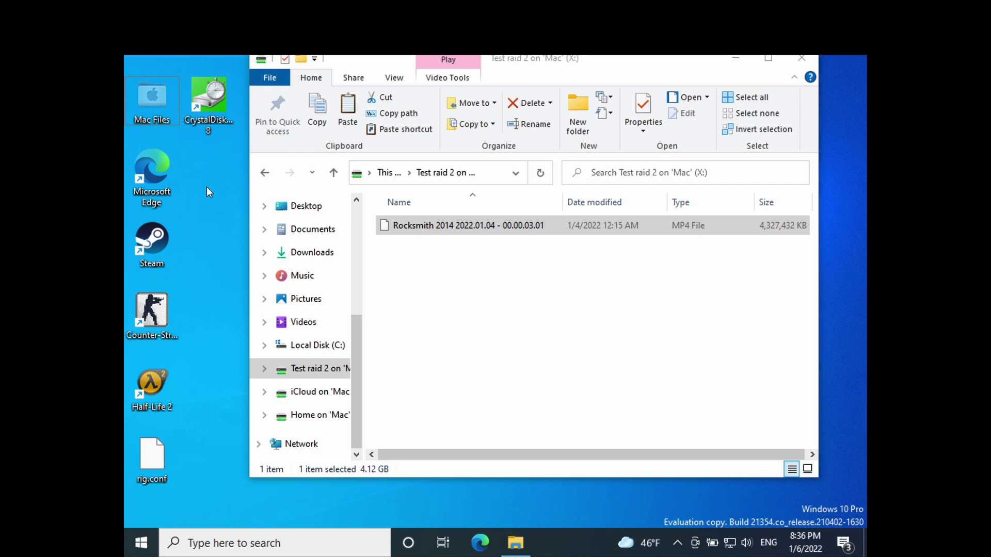
{"action": "key", "text": "ctrl+v"}
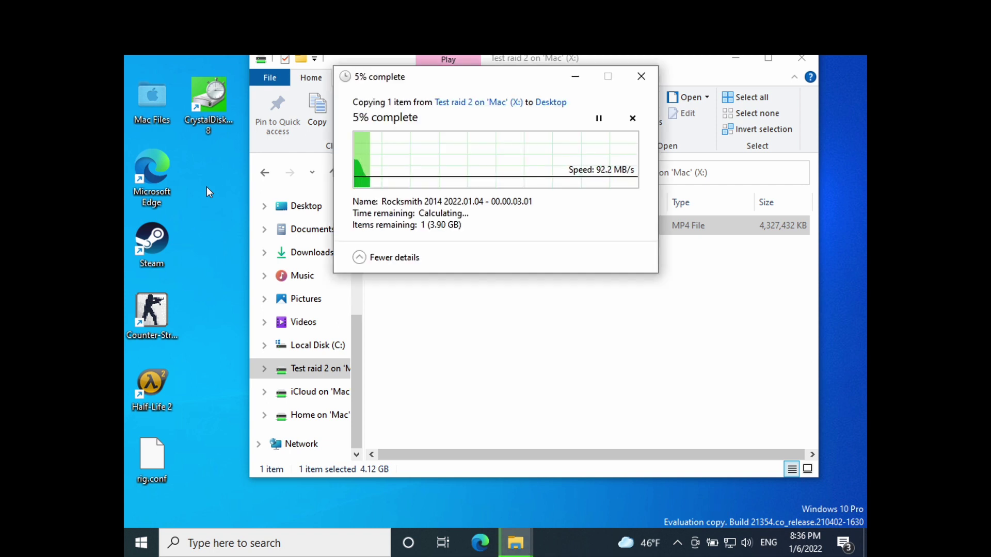